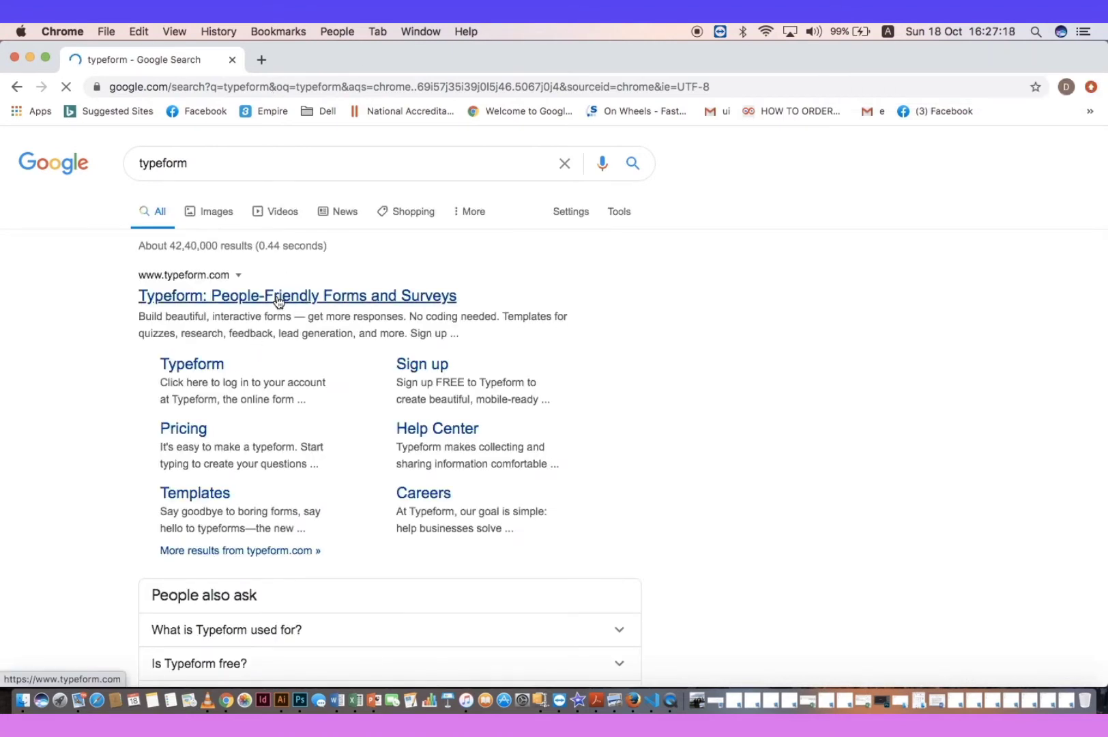
Open typeform.com from the Google results for 'typeform'
left_click(279, 298)
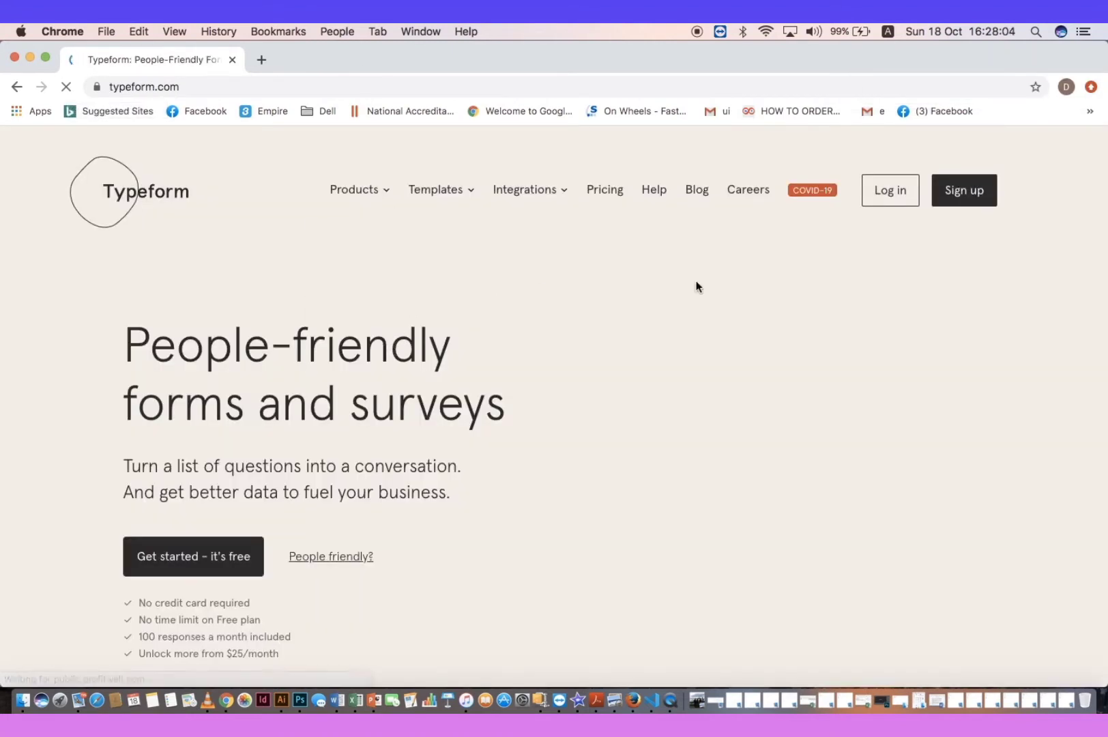
Log in to Typeform with a Google account to reach the Event Registration (copy) form
left_click(888, 198)
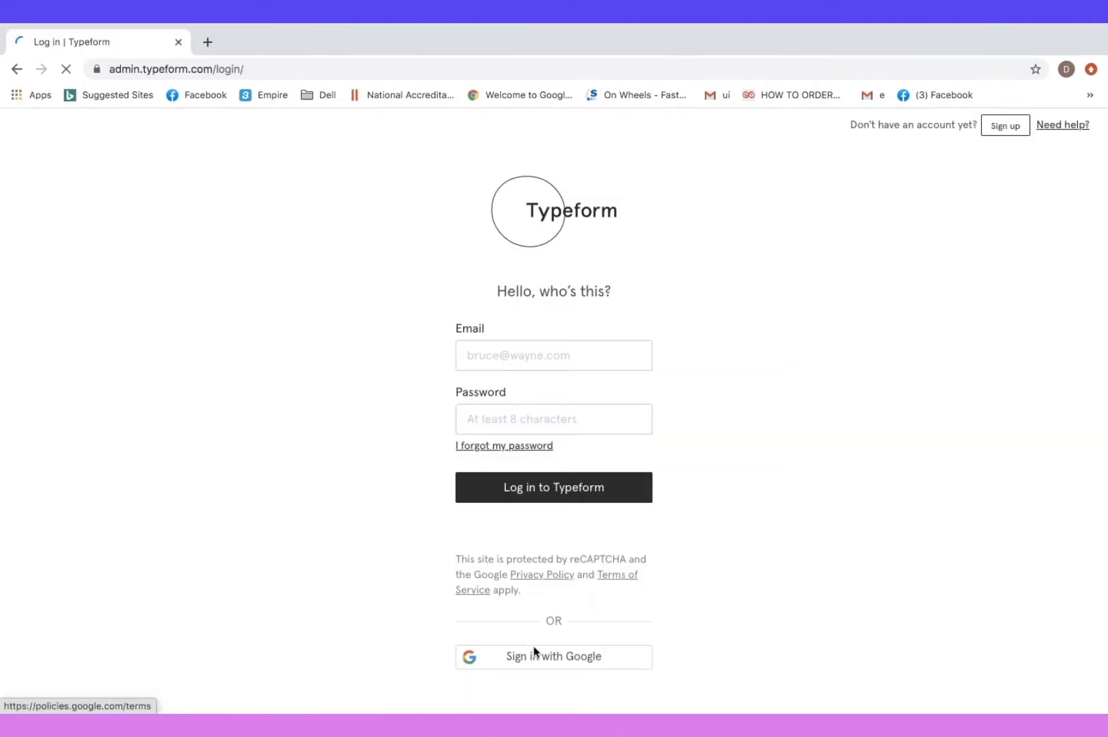
left_click(553, 658)
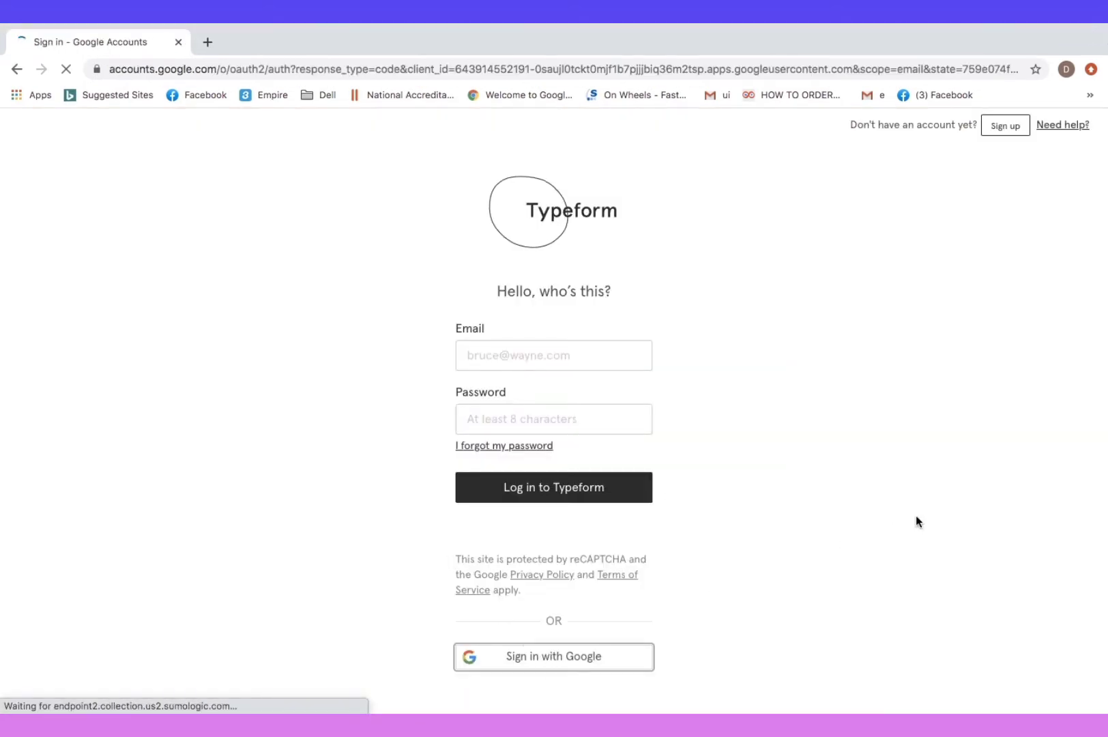
left_click(624, 436)
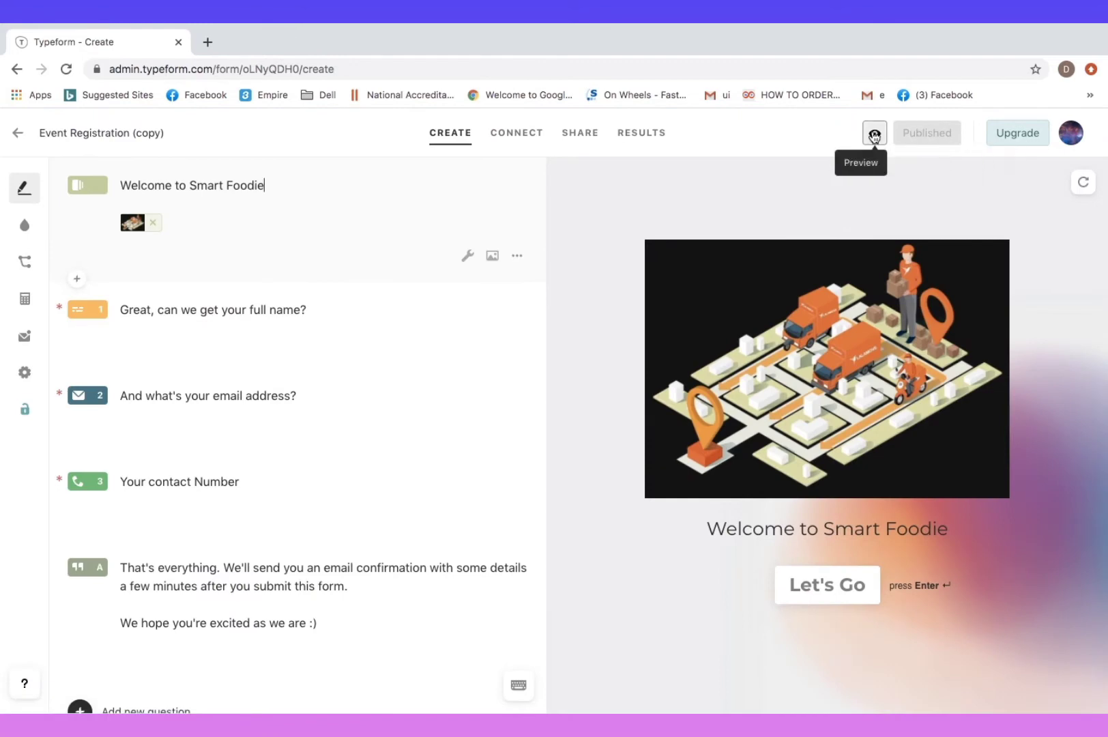
Submit a test response with an email and contact number in the live preview, then return to the editor
left_click(874, 134)
type("So")
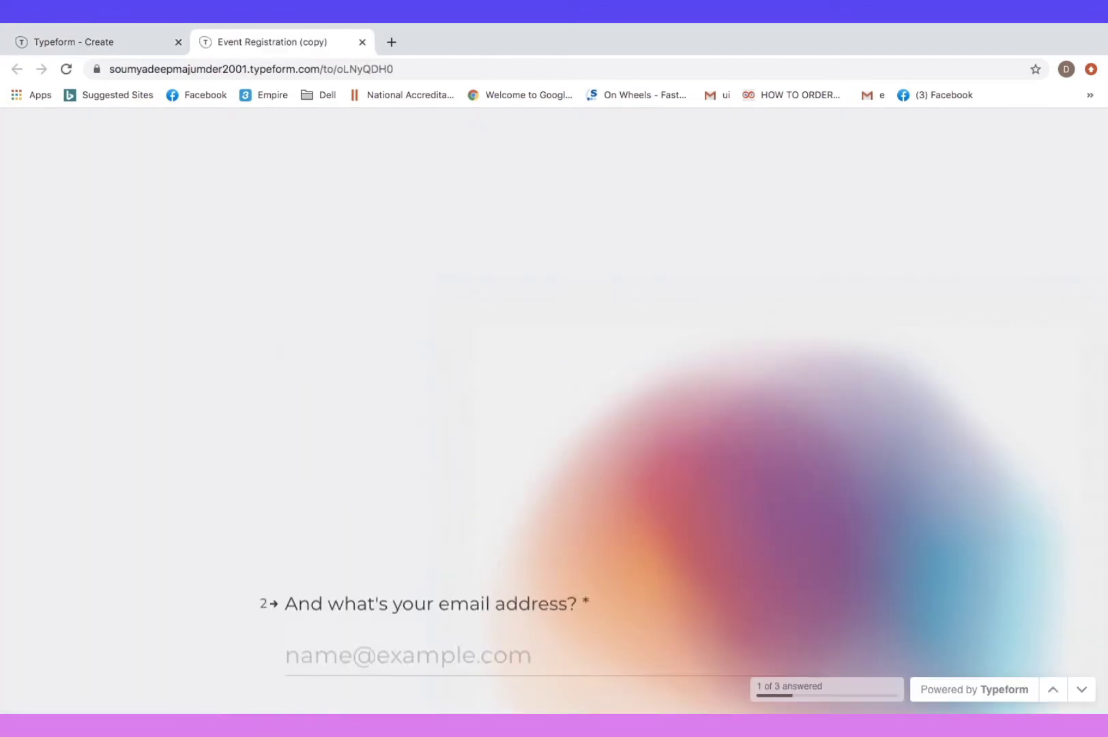
type("bdsjbanjbdsj@vdv.com")
key("Return")
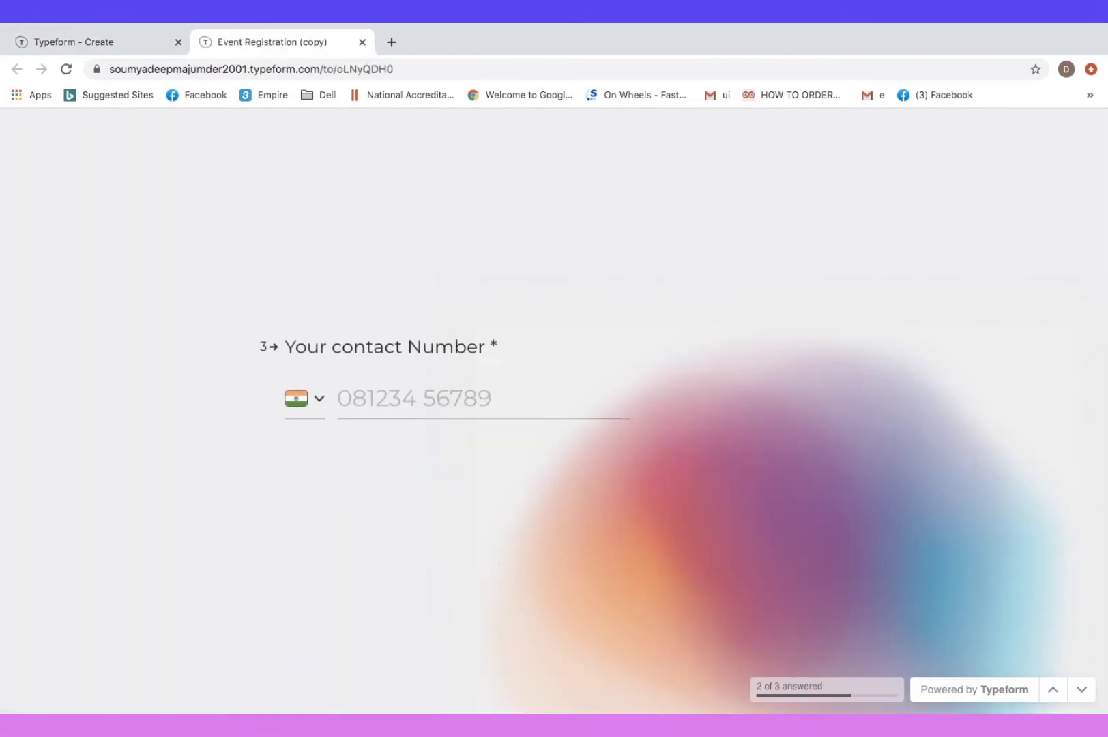
type("28647699")
key("Return")
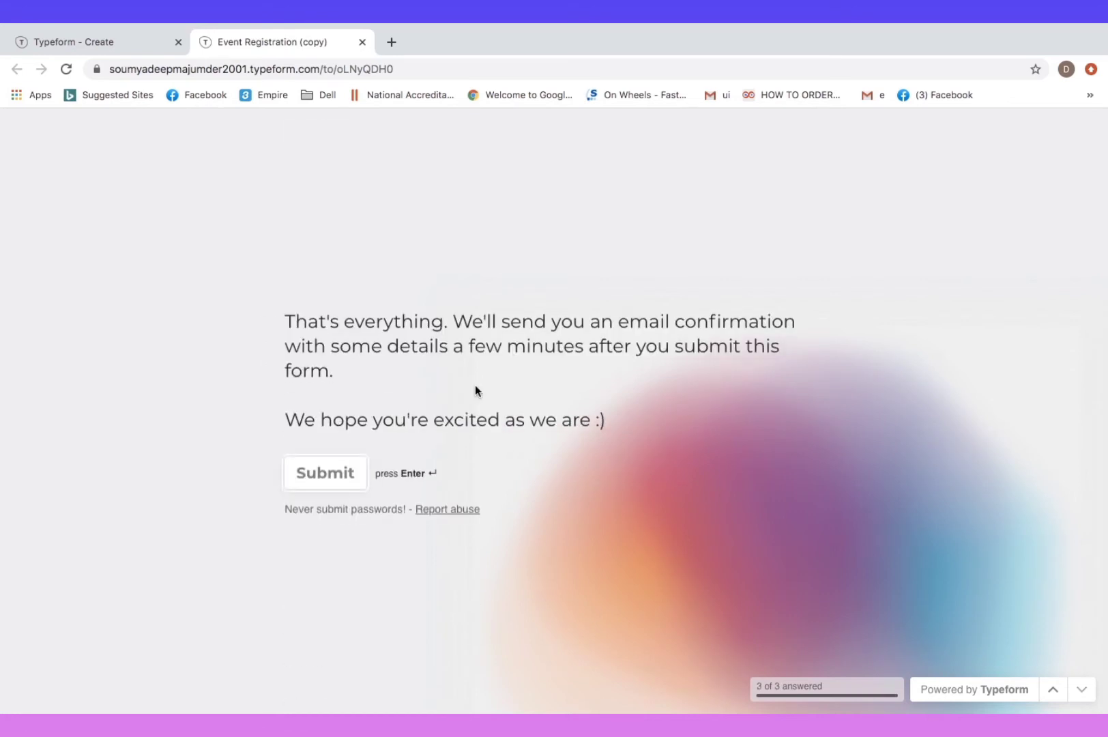
left_click(346, 481)
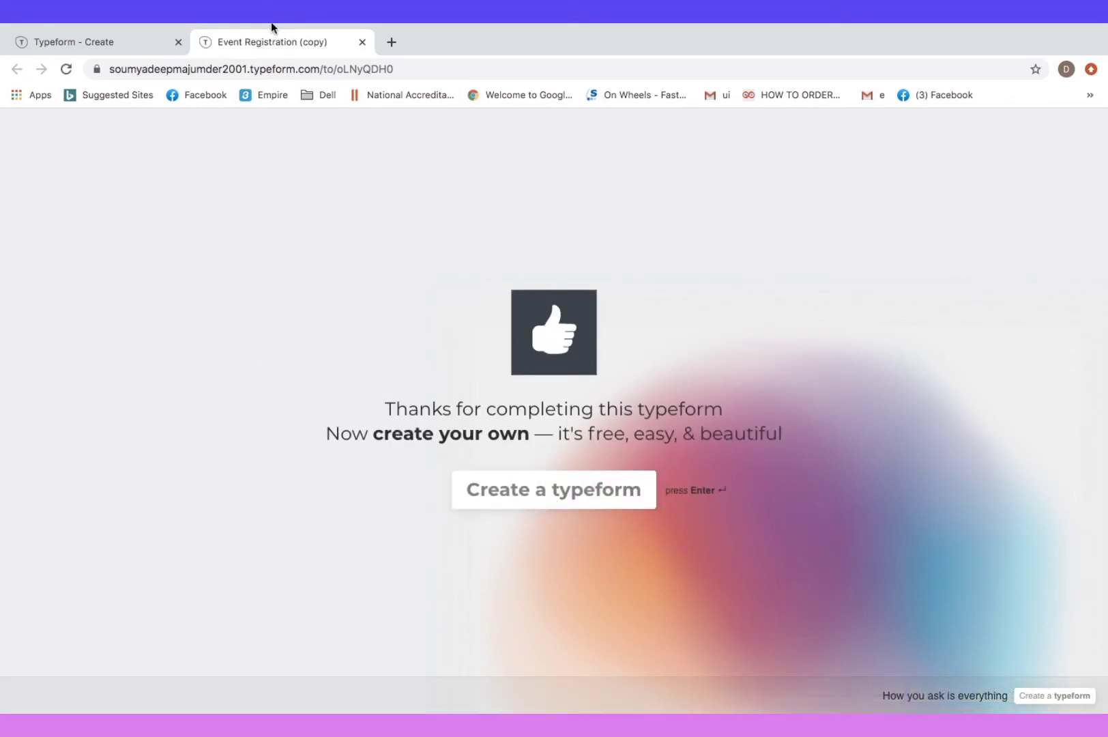
left_click(167, 39)
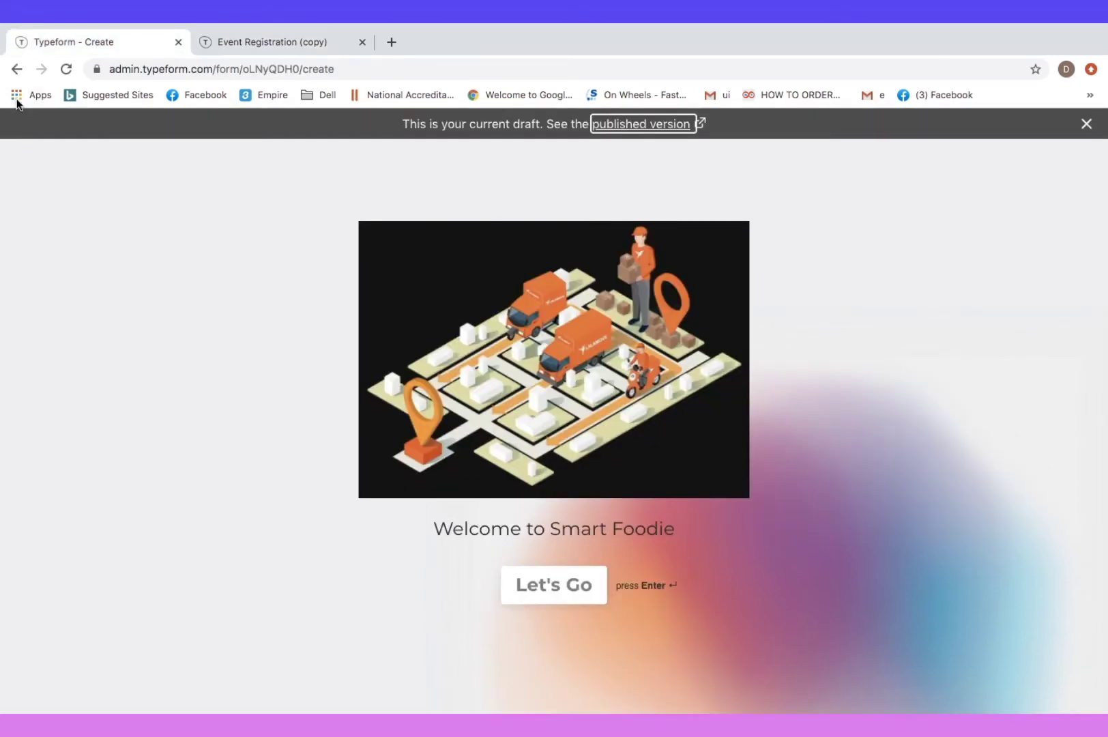
Create a new typeform from the Forms > Registration 'Online Event Registration Form Template'
left_click(18, 70)
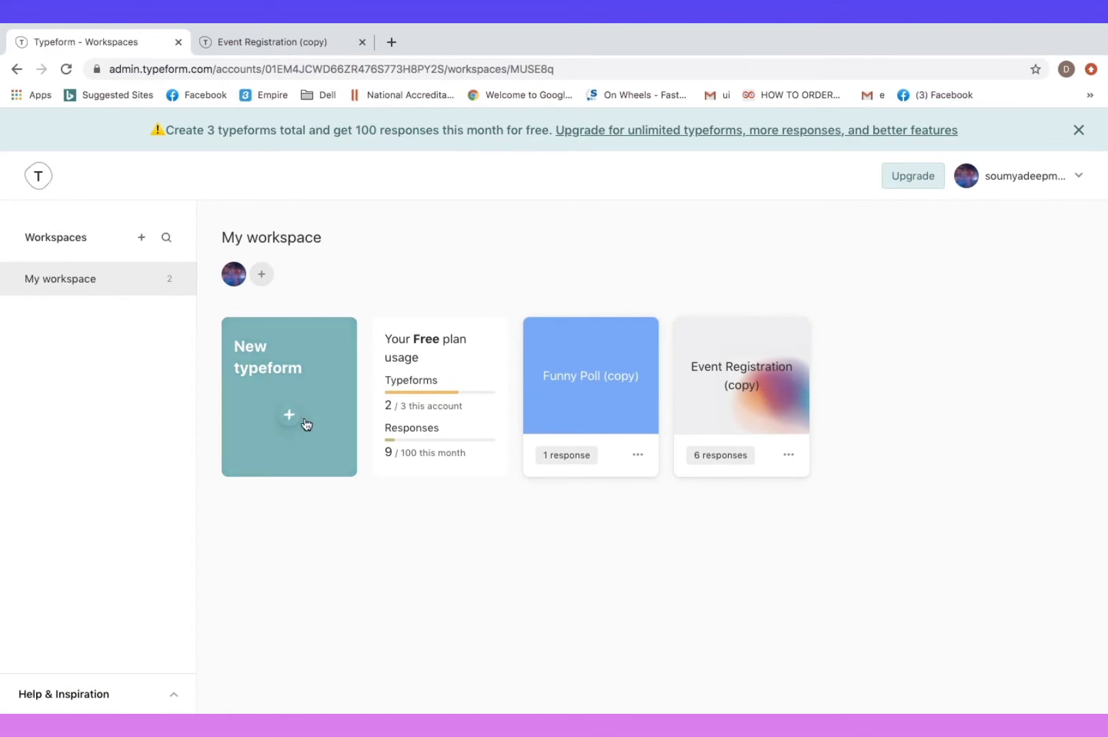
left_click(289, 415)
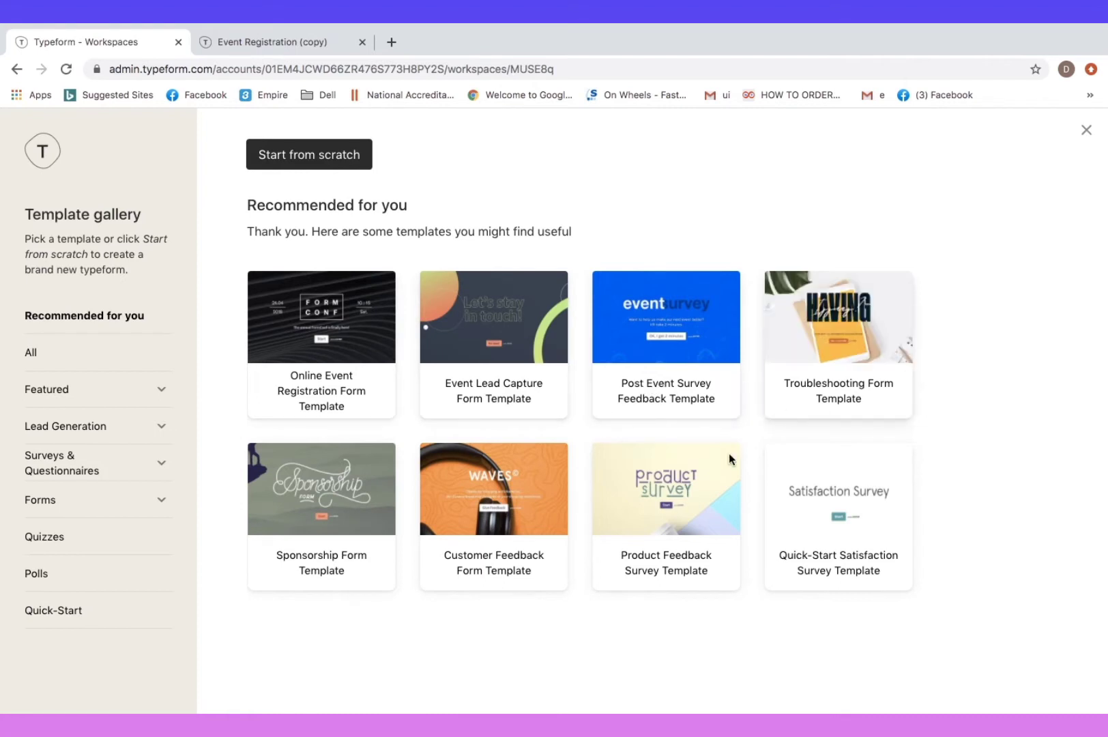
left_click(108, 497)
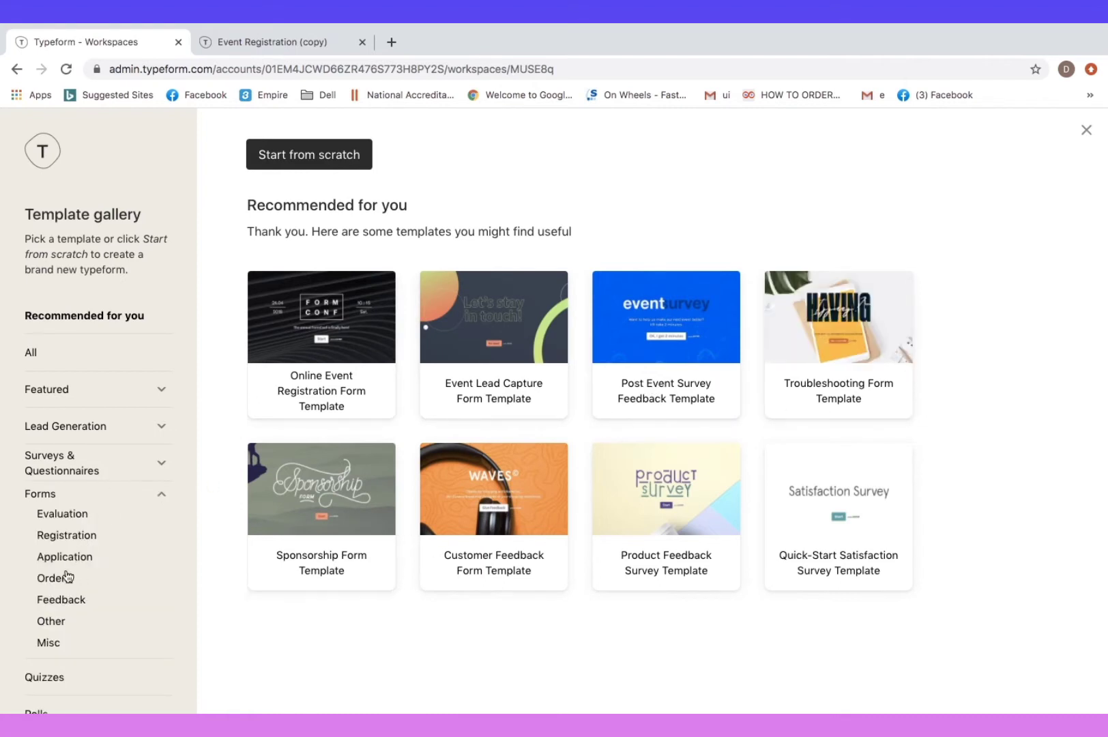
left_click(67, 538)
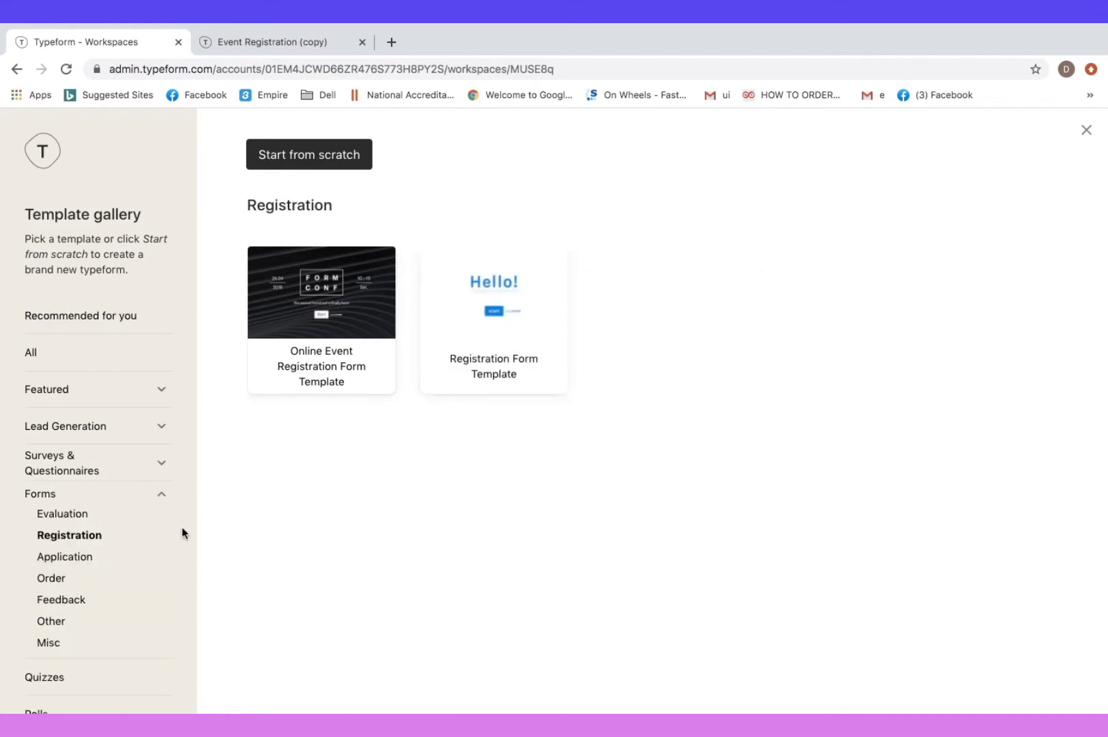
left_click(309, 329)
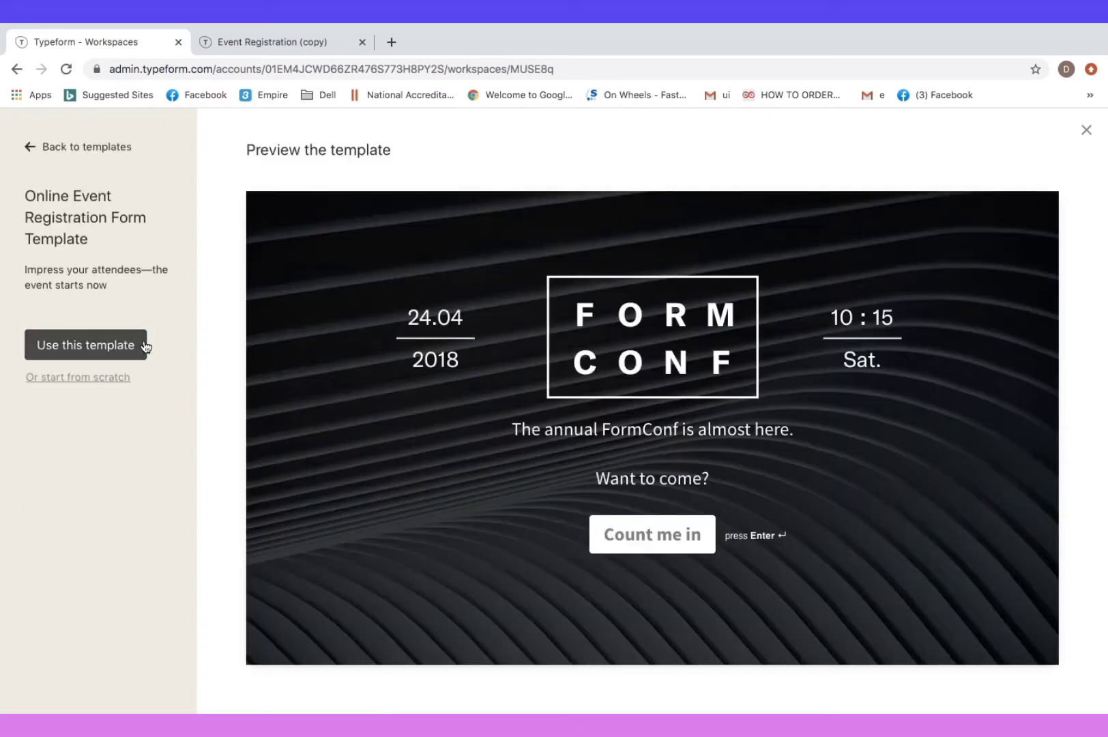
left_click(118, 348)
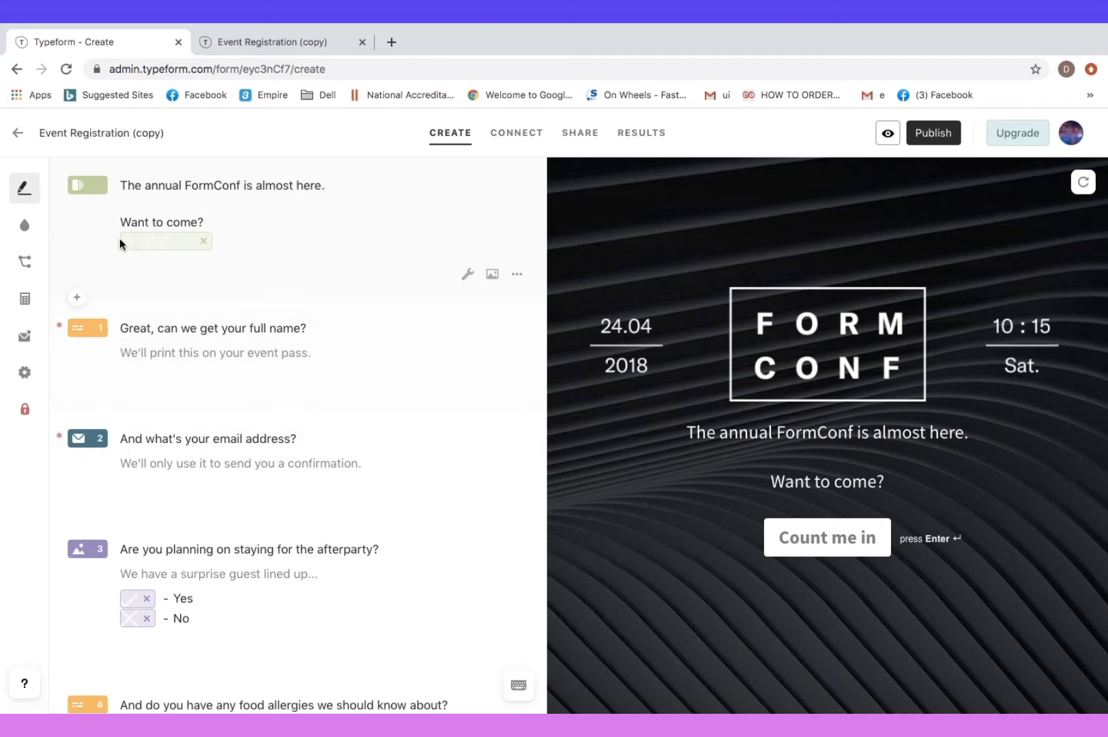
Select the welcome screen and full-name question, then scroll through all six questions to the ending
left_click(87, 190)
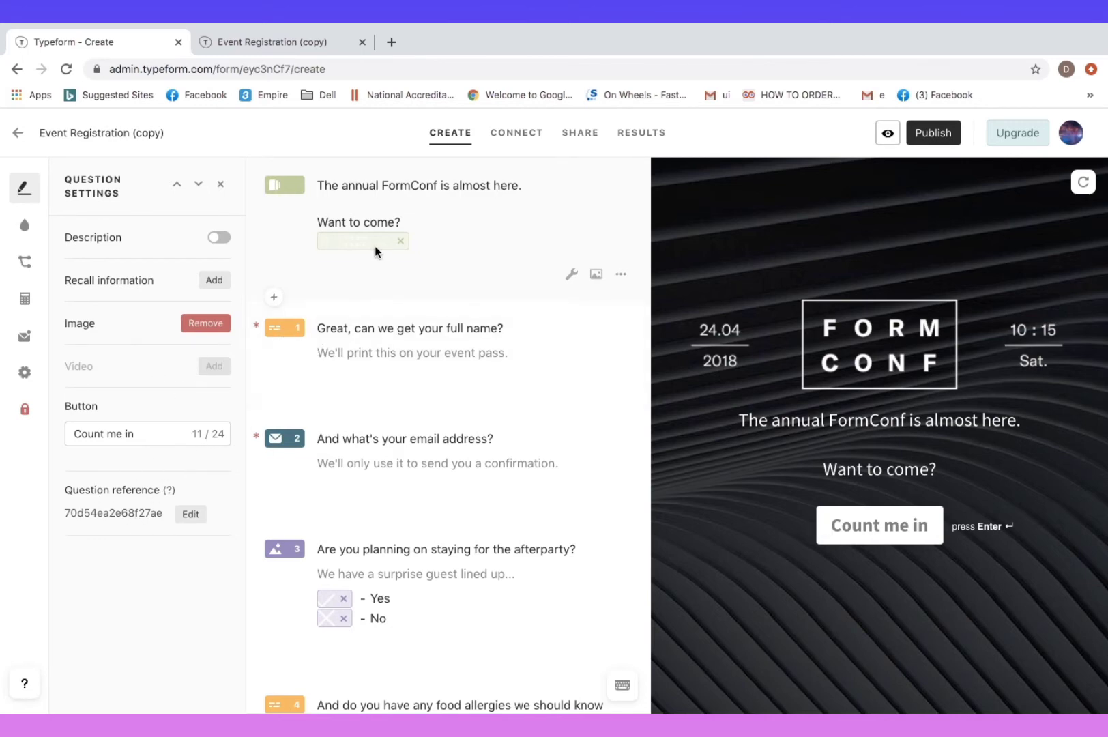
left_click(386, 323)
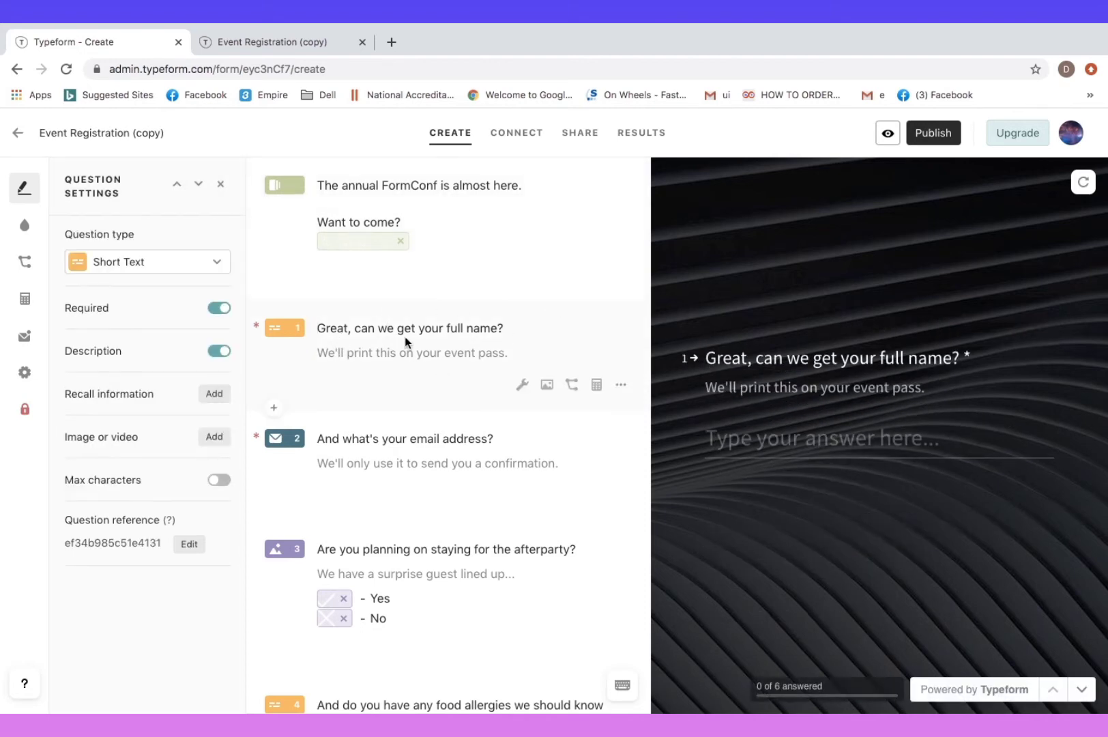
scroll(406, 454, "down", 3)
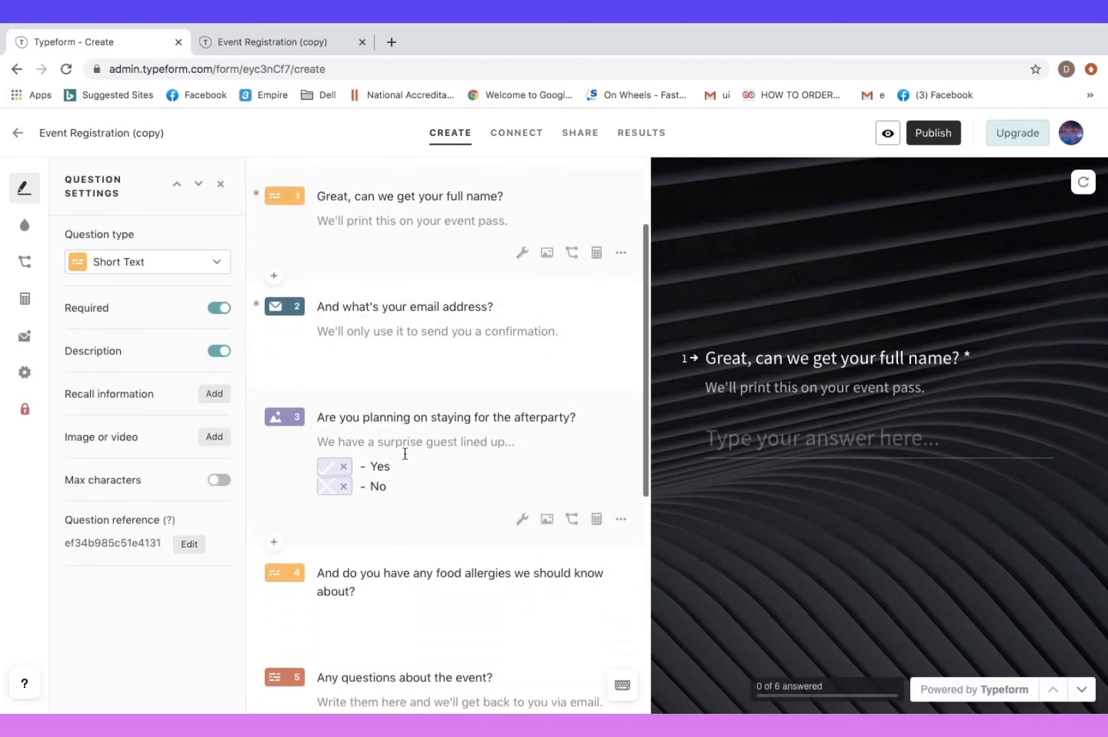
scroll(405, 453, "down", 3)
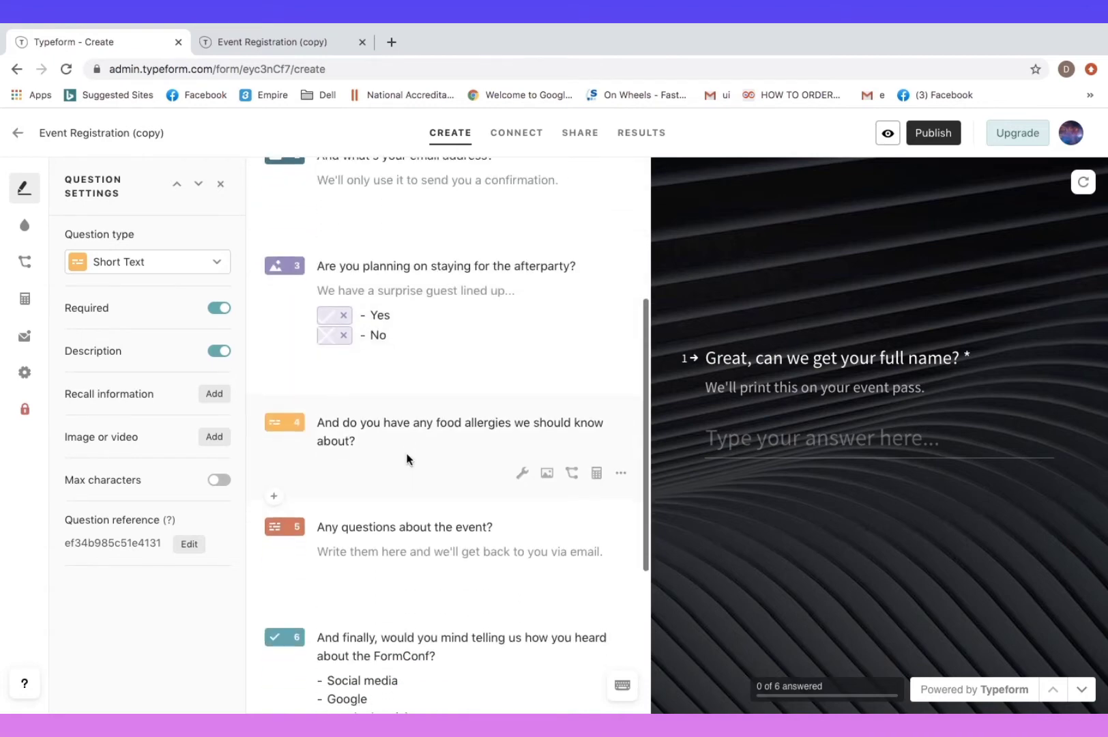
scroll(407, 456, "down", 4)
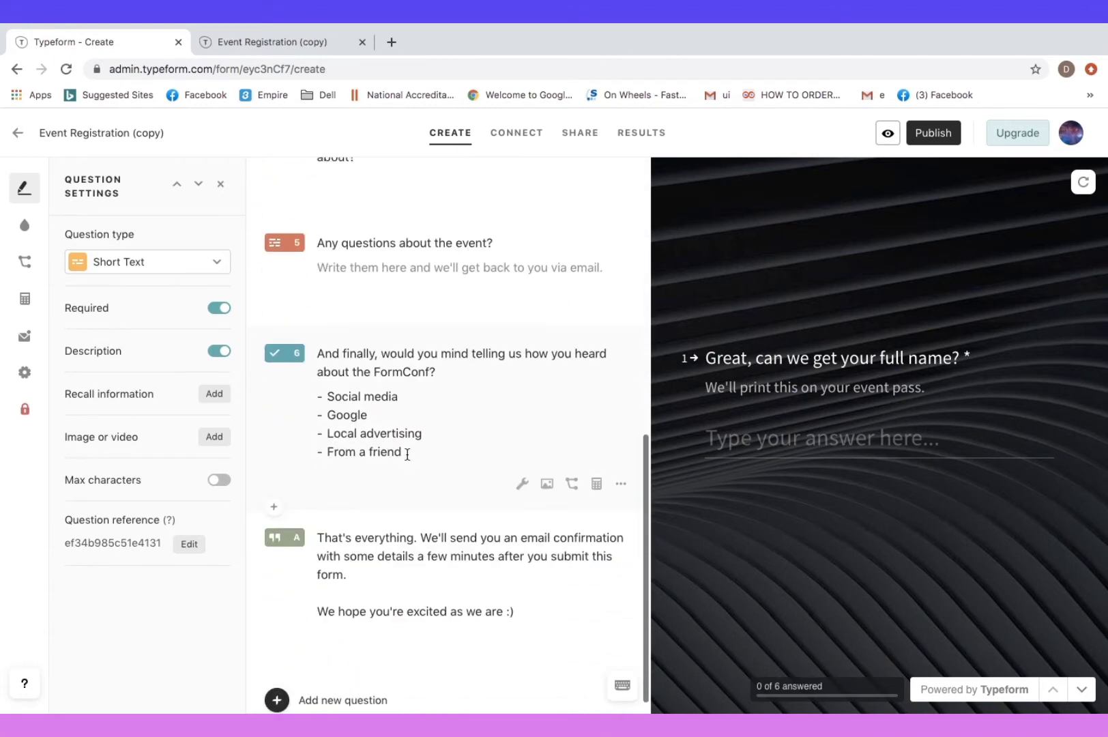
scroll(408, 459, "down", 1)
scroll(408, 460, "up", 1)
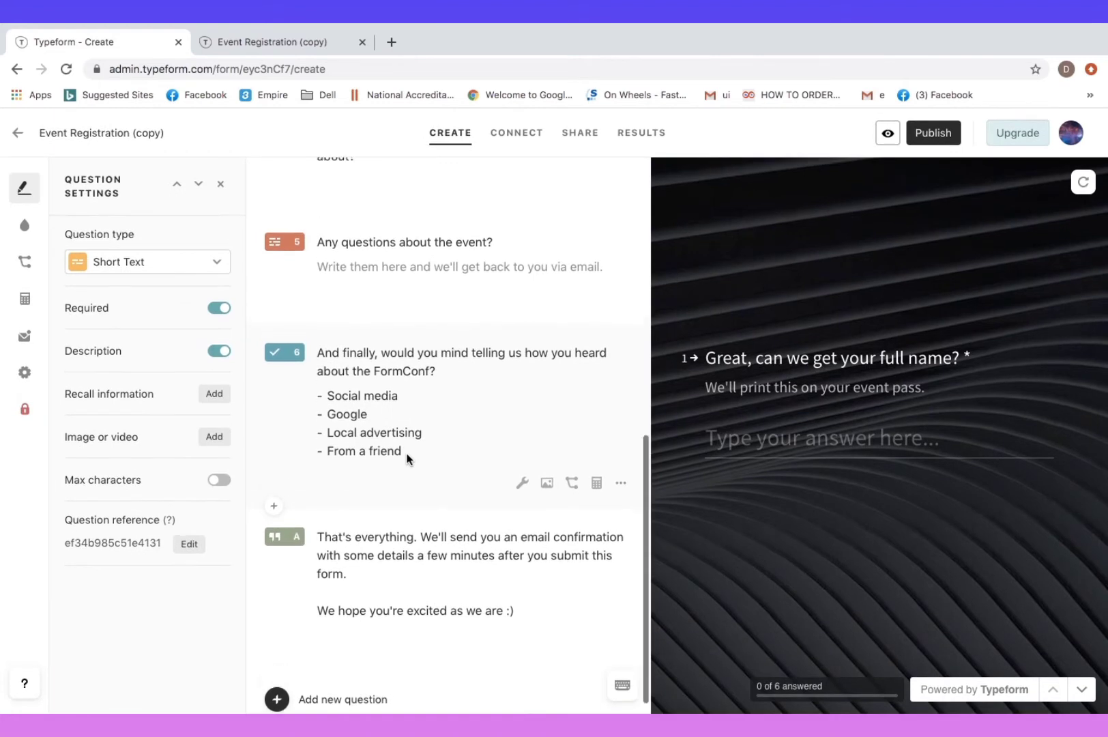
scroll(408, 459, "down", 1)
scroll(407, 458, "up", 1)
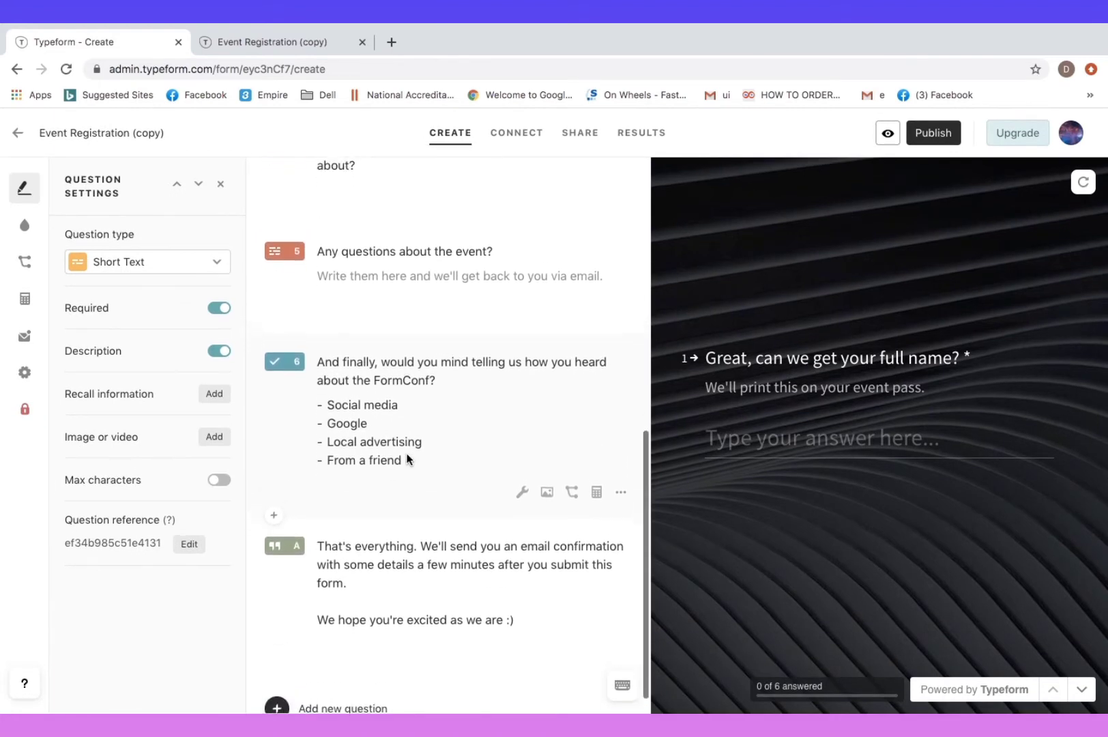
scroll(408, 459, "up", 8)
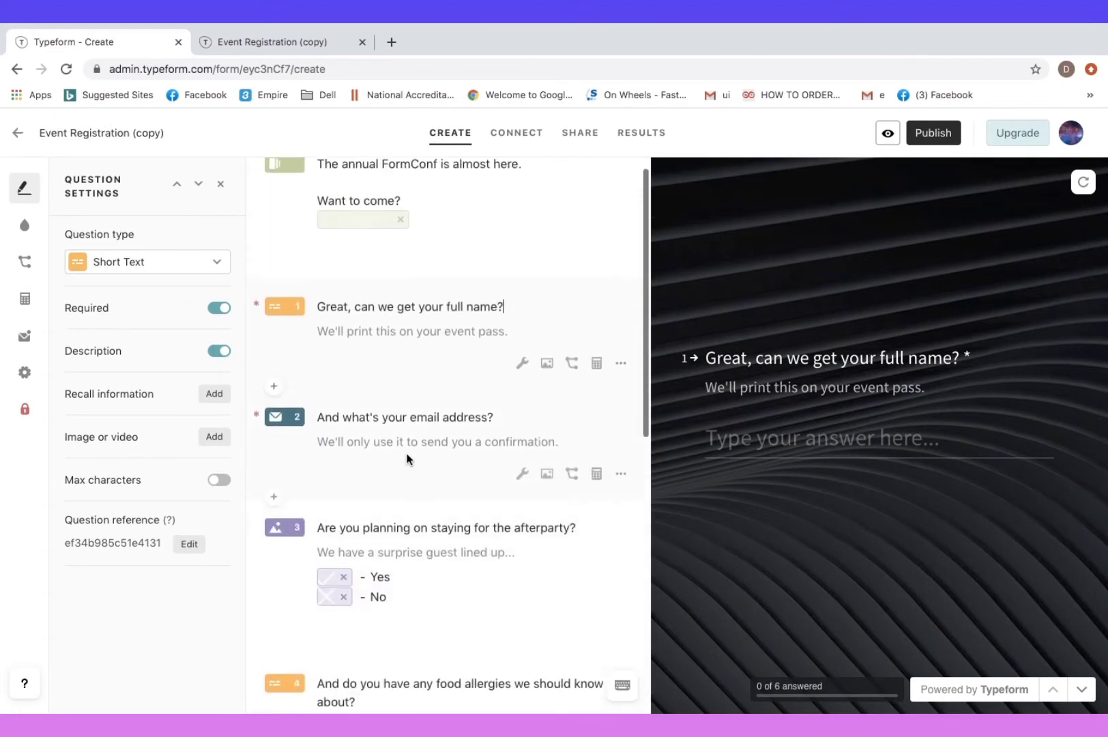
scroll(407, 454, "down", 8)
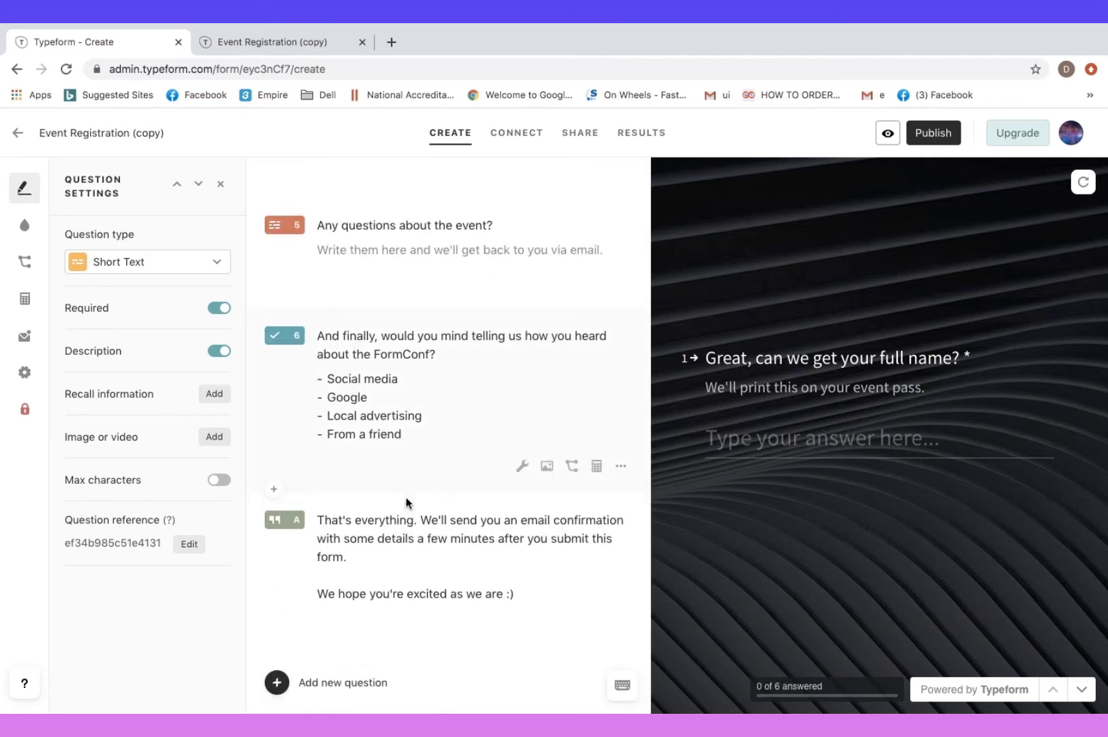
Add a Phone Number question 7 titled 'Your Mobile No.'
left_click(279, 683)
scroll(351, 587, "down", 1)
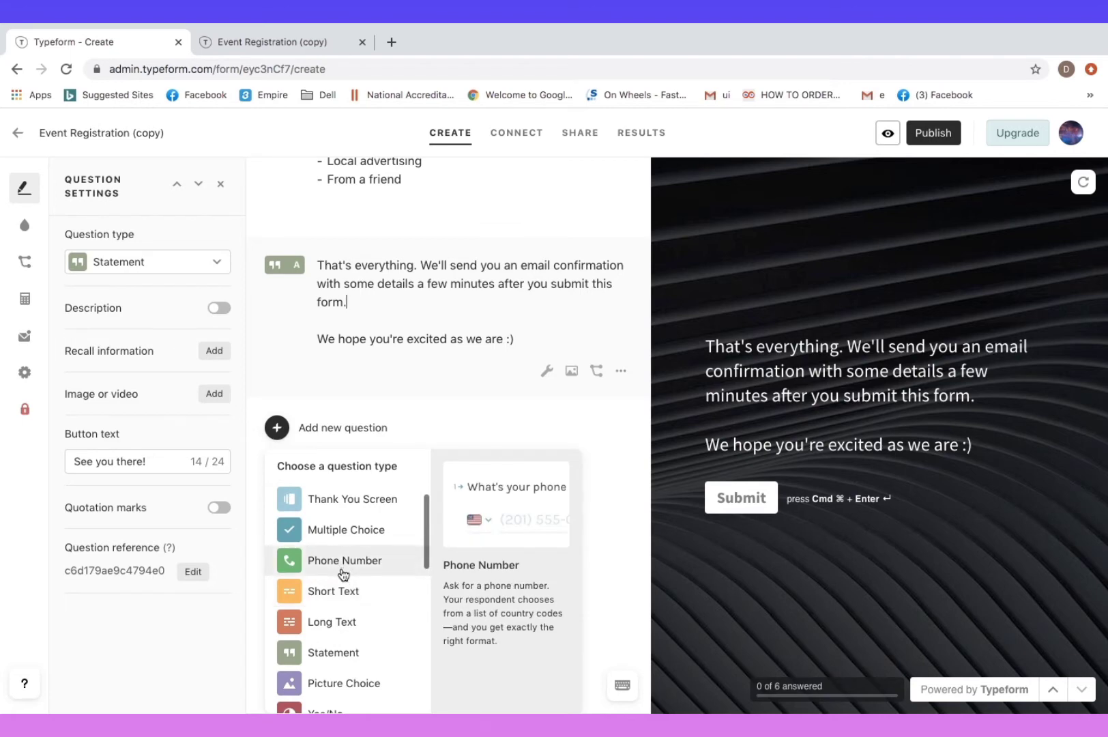
left_click(343, 573)
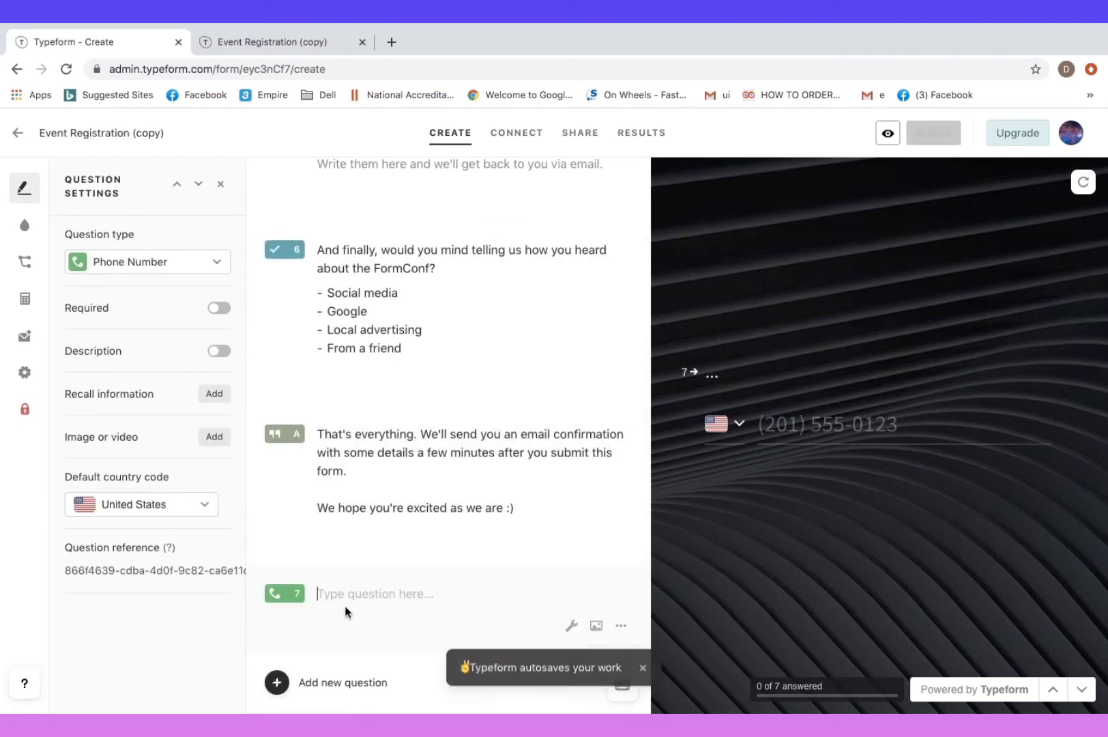
type("Your")
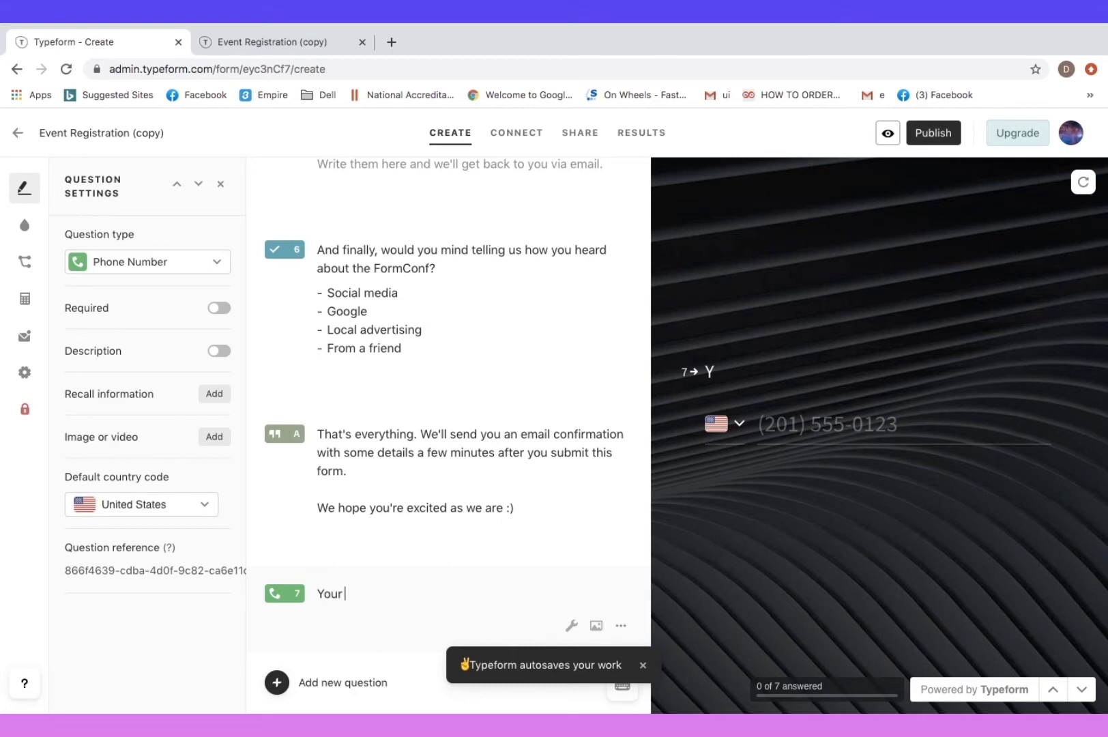
type(" Mobile Num")
key("BackSpace")
key("BackSpace")
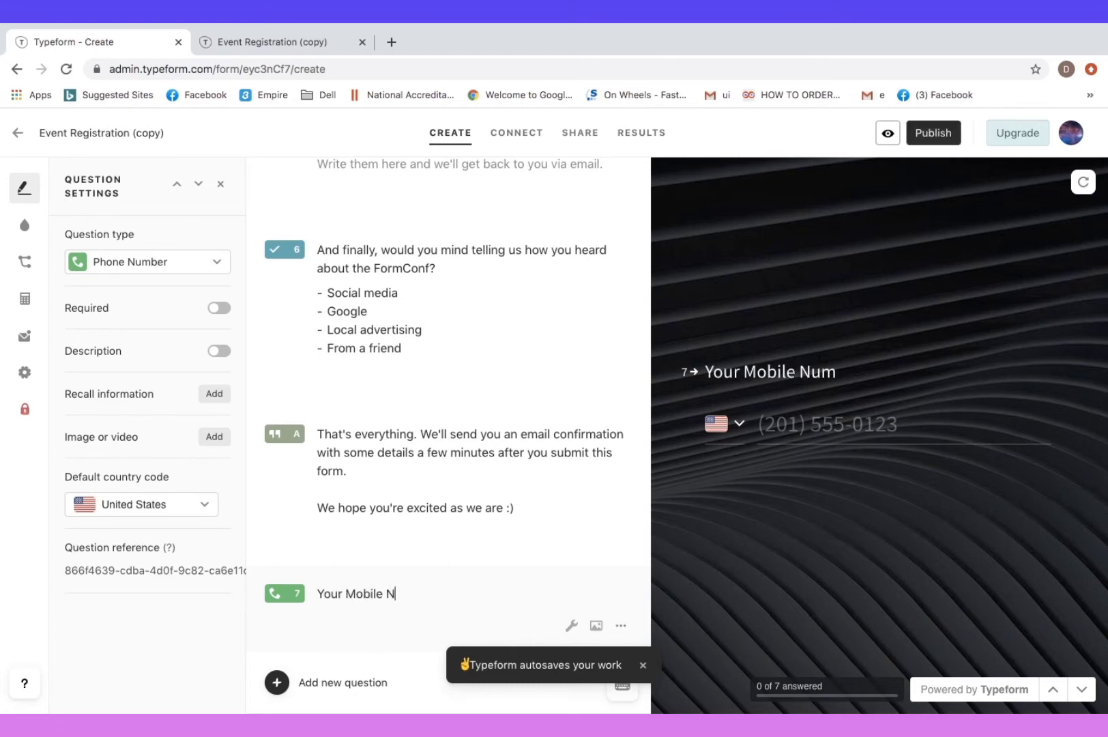
type("o.")
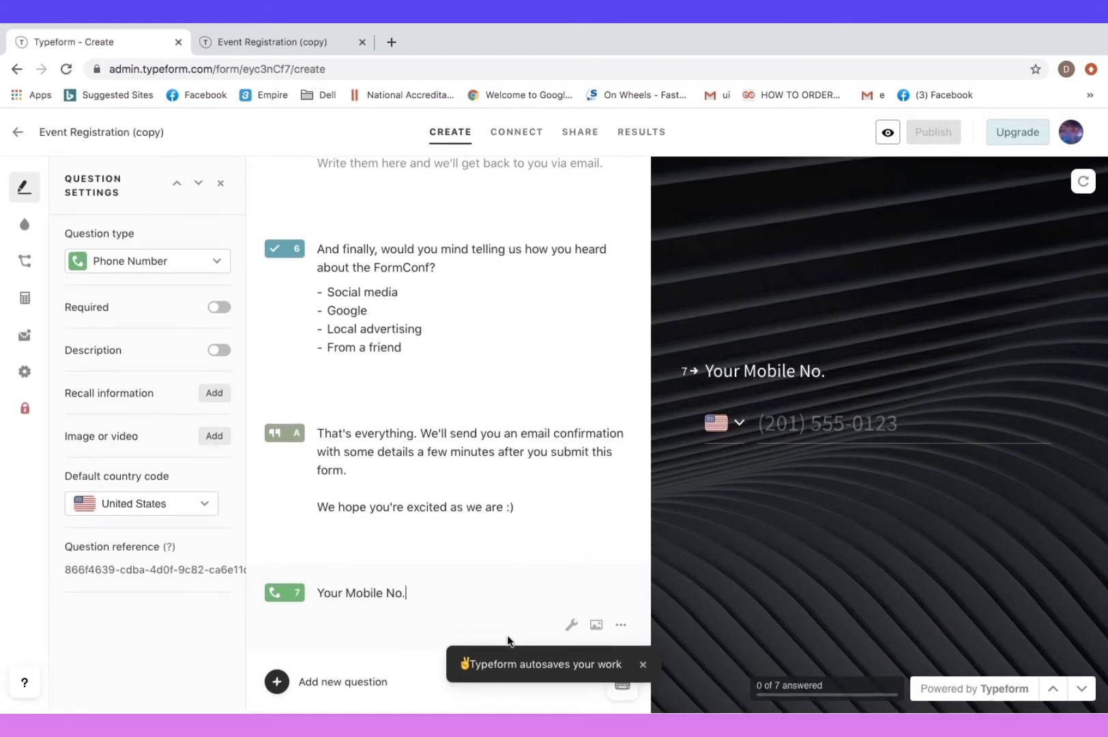
Open question 7's more-options menu and close it unchanged, dismissing the autosave notice
left_click(619, 627)
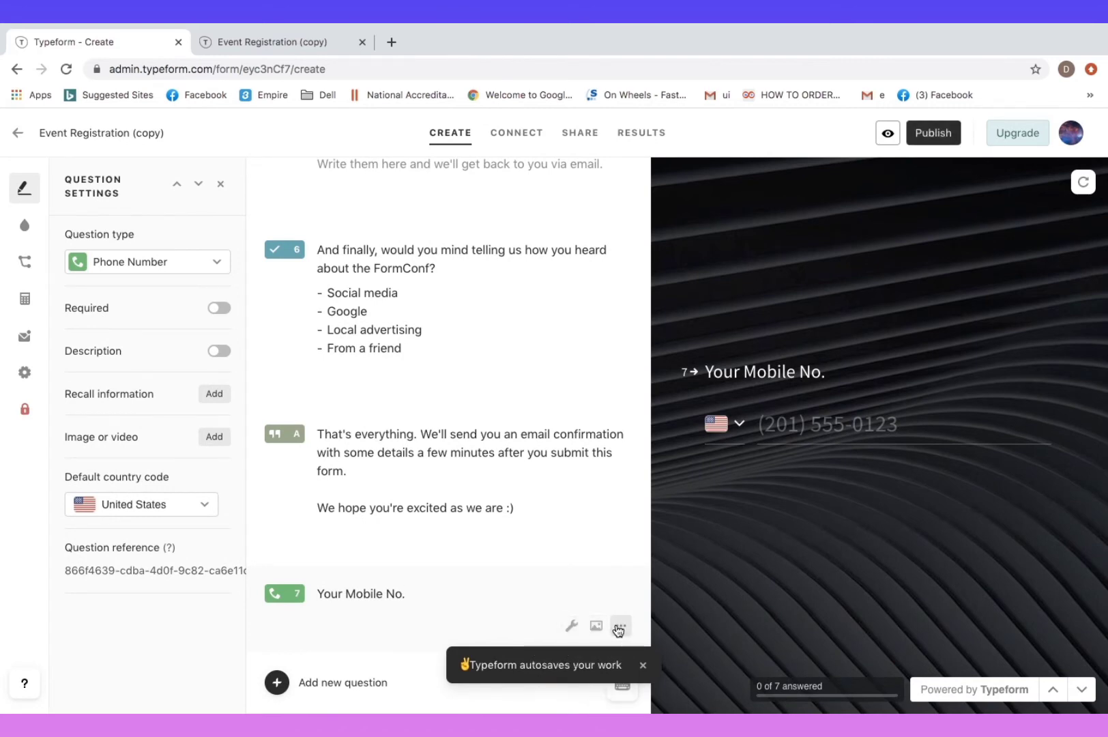
left_click(645, 668)
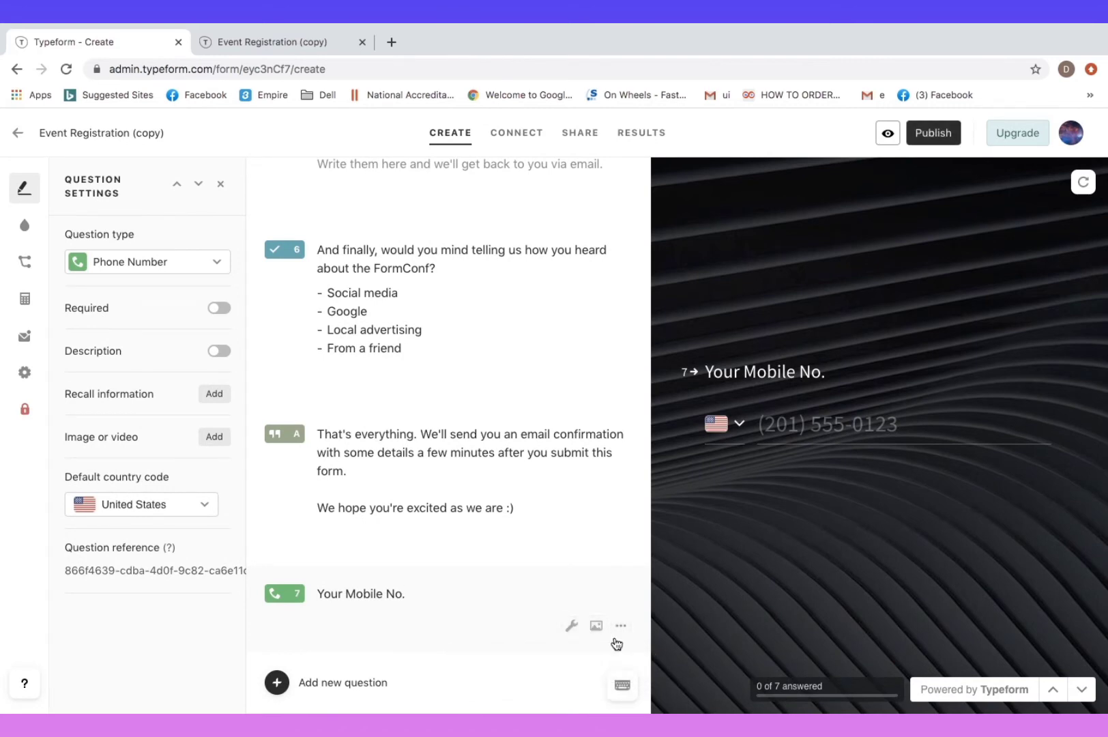
left_click(621, 626)
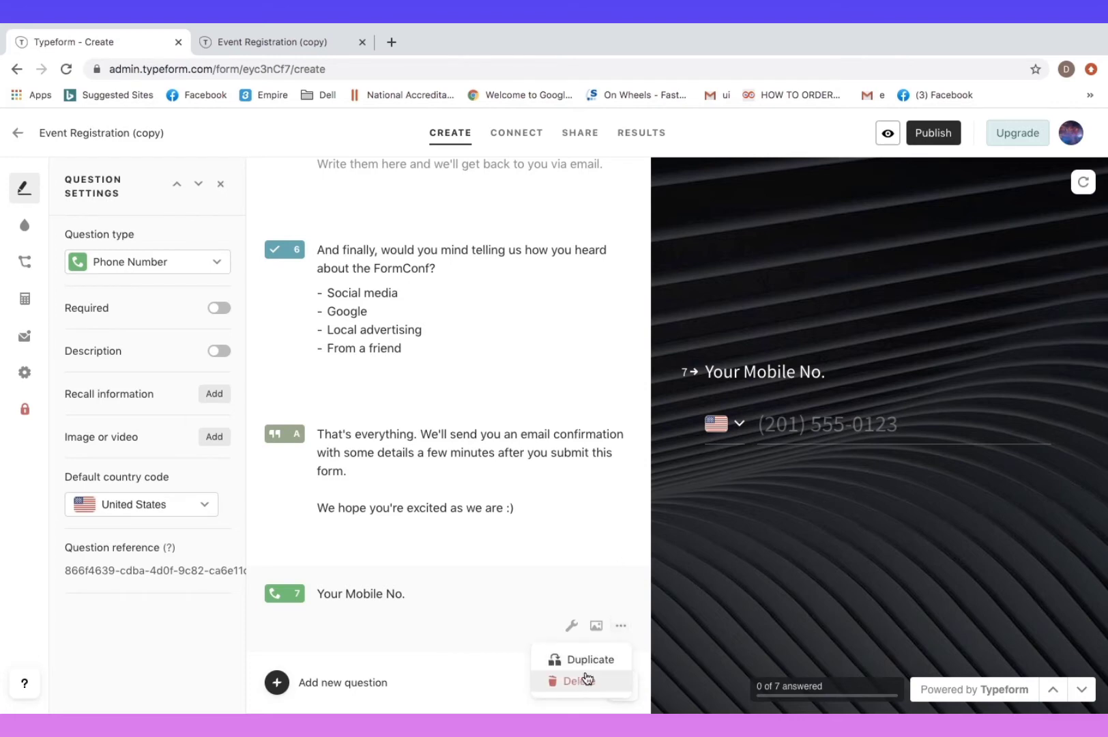
left_click(572, 627)
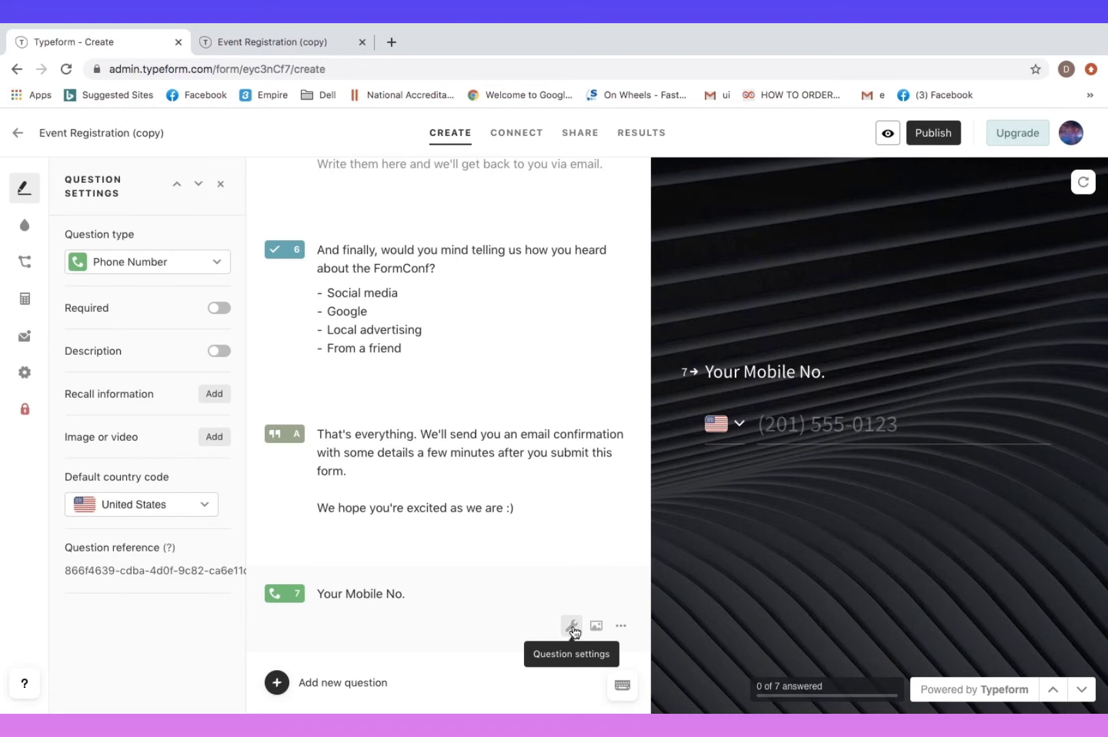
Set question 7's default country code to India, keeping Required off
left_click(222, 310)
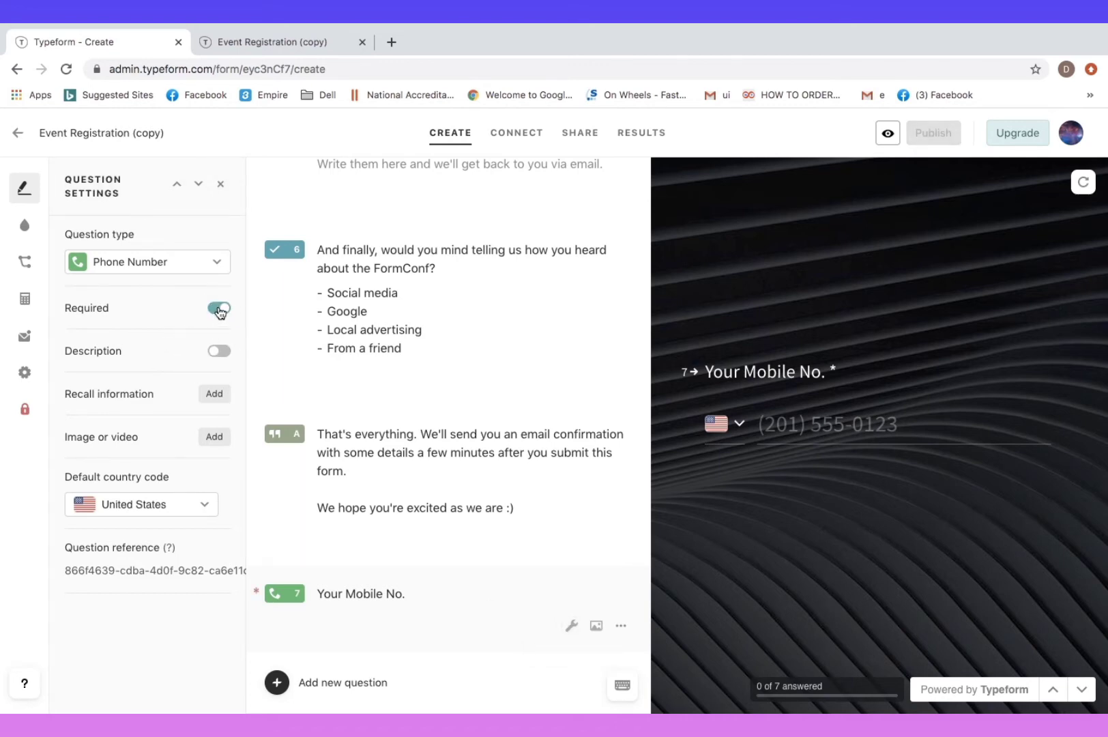
left_click(219, 309)
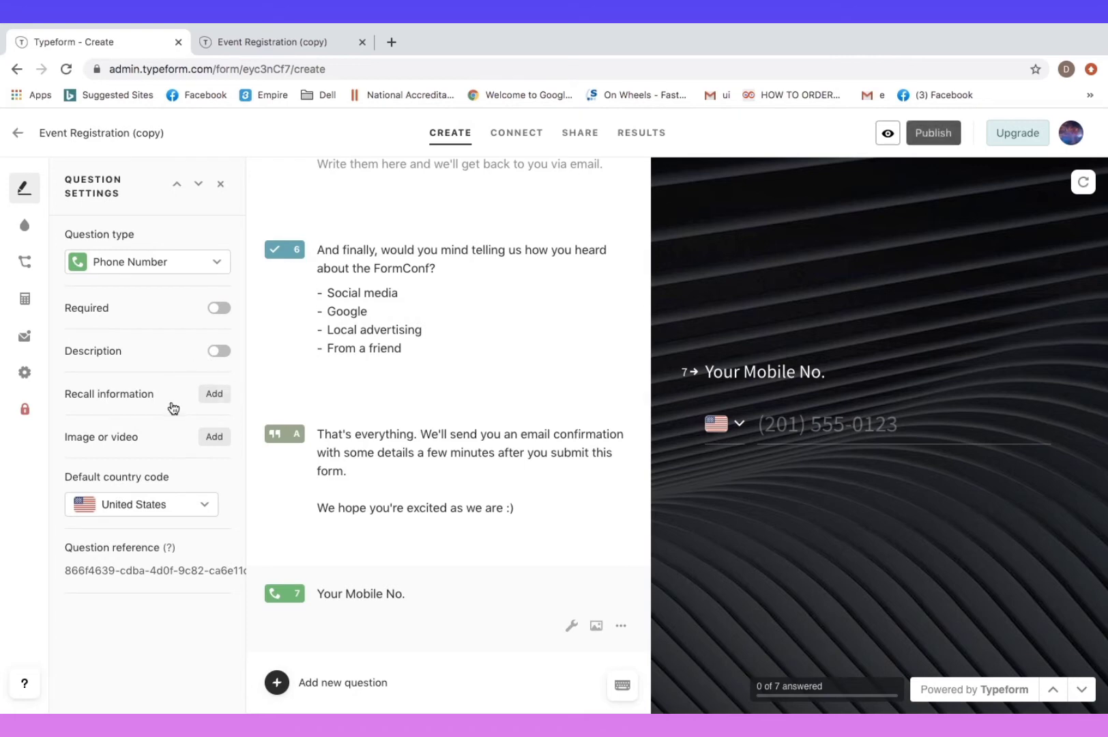
left_click(181, 518)
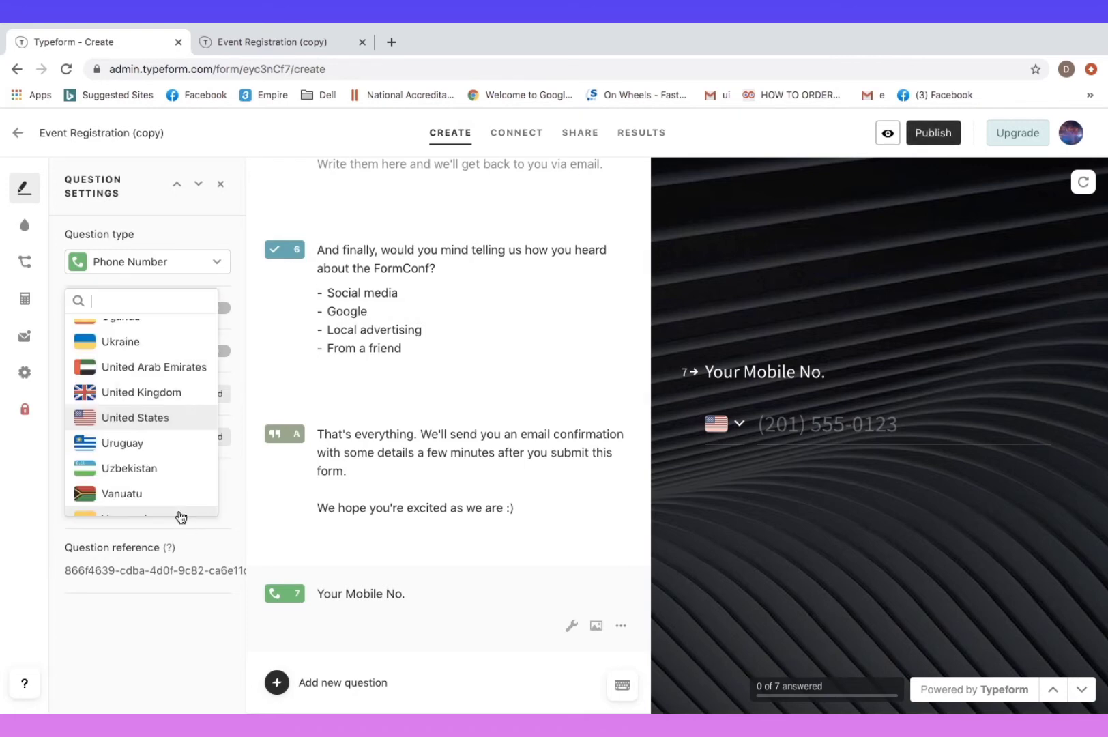
scroll(163, 460, "down", 3)
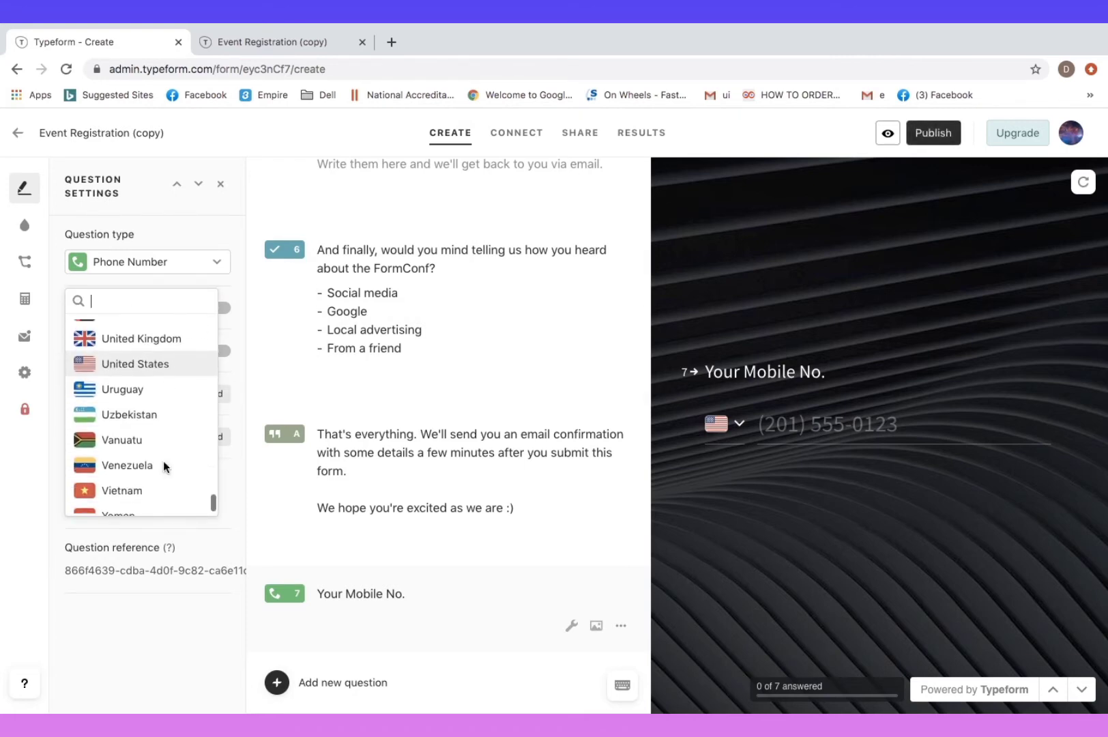
scroll(163, 461, "up", 7)
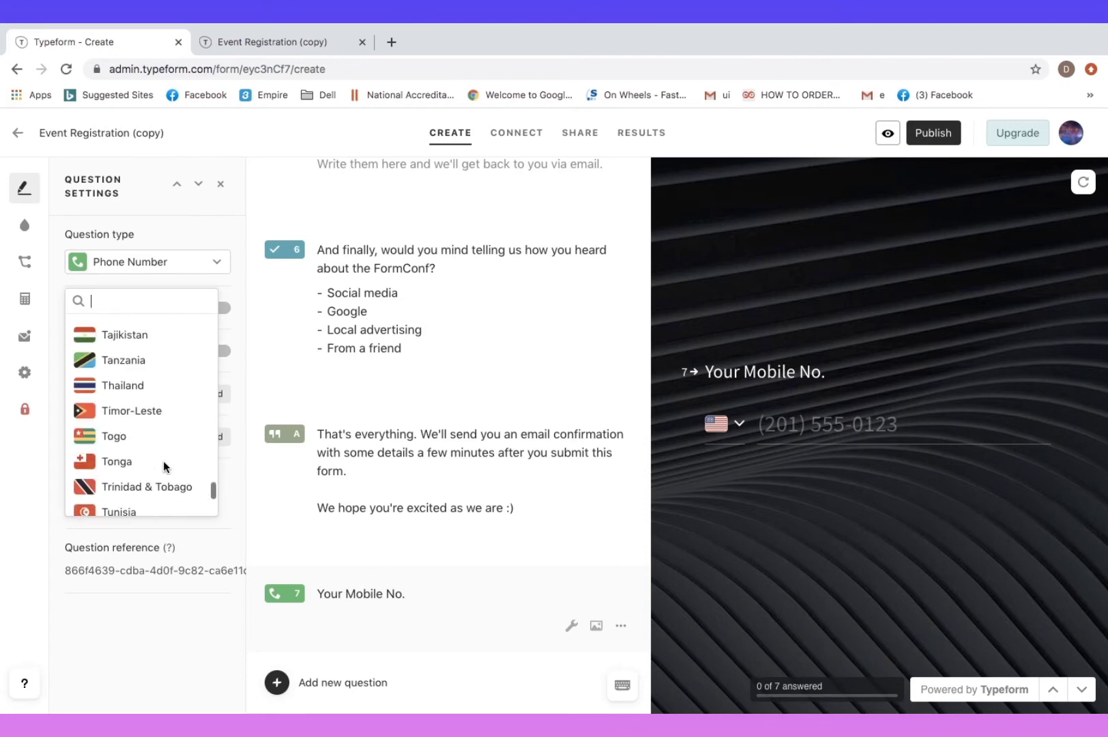
type("indi")
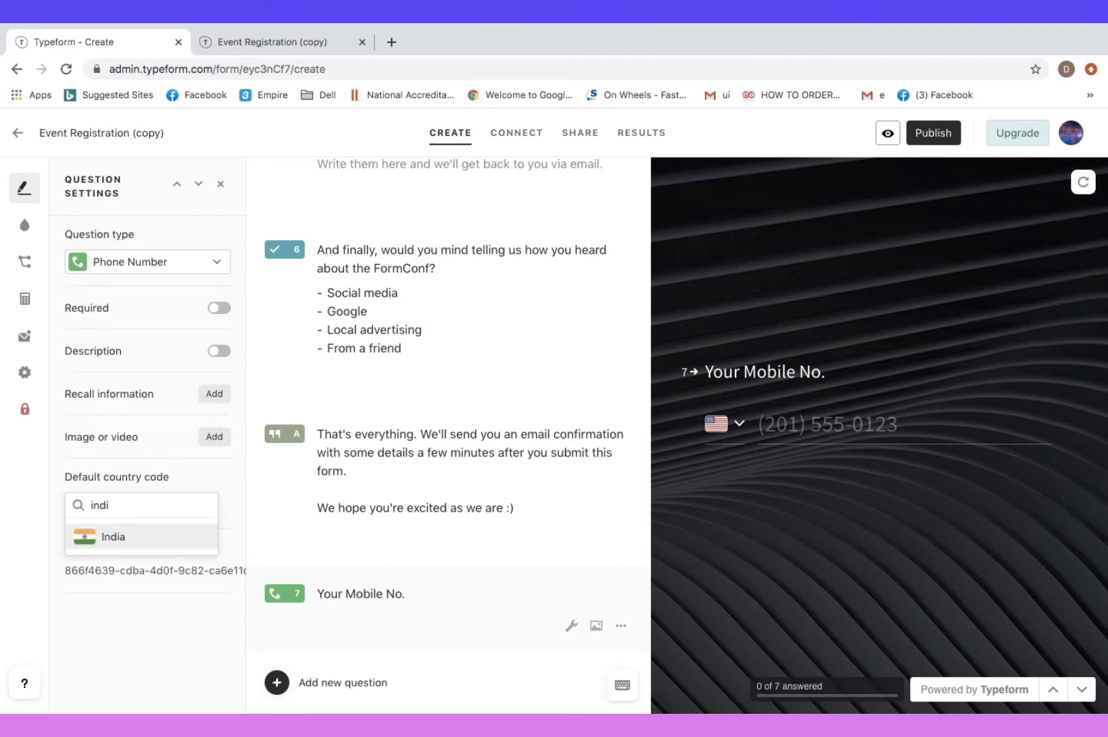
left_click(113, 537)
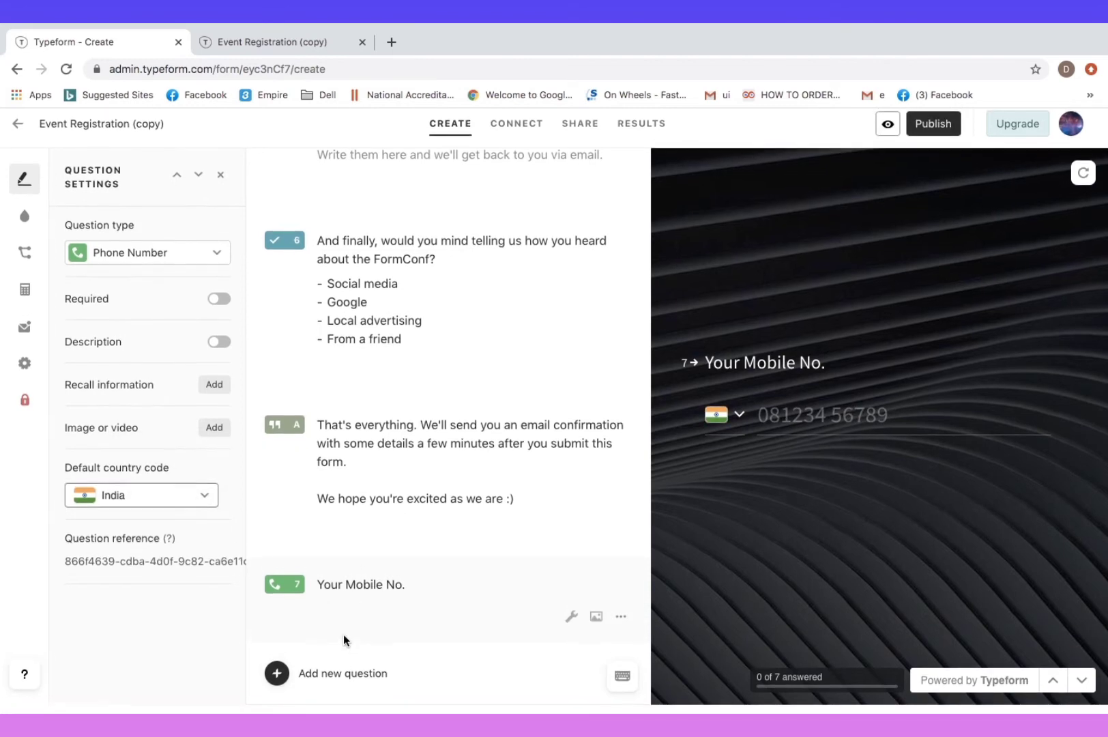
scroll(343, 634, "up", 5)
scroll(344, 636, "up", 3)
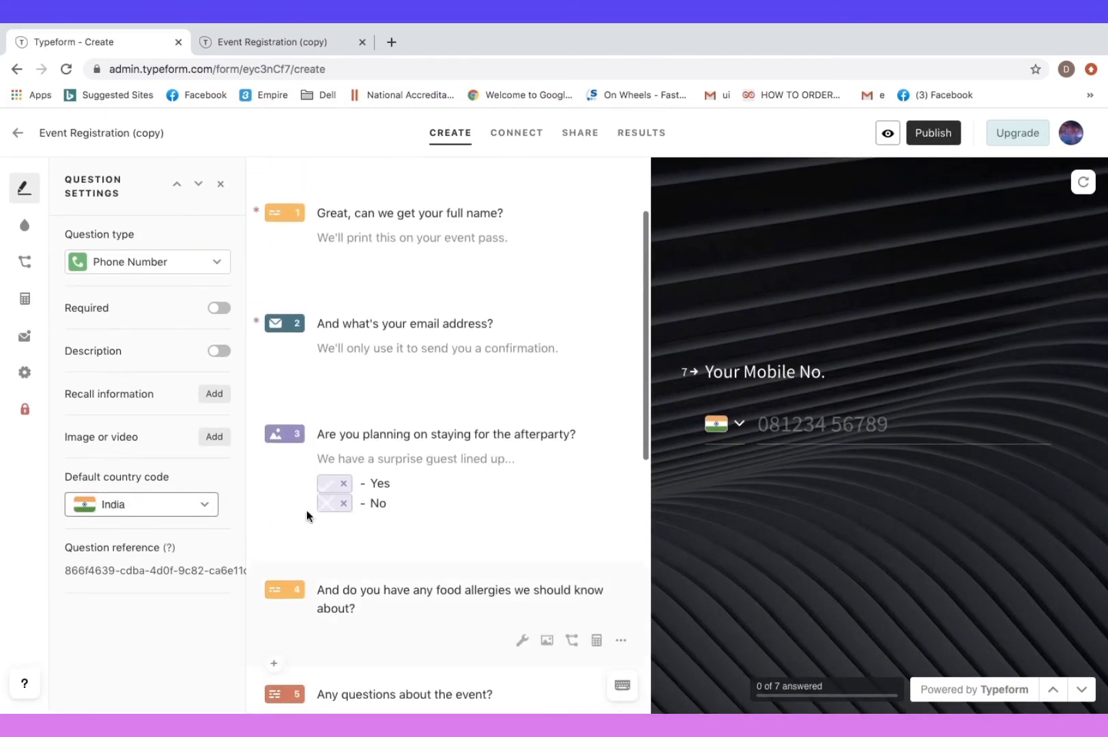
scroll(399, 494, "up", 2)
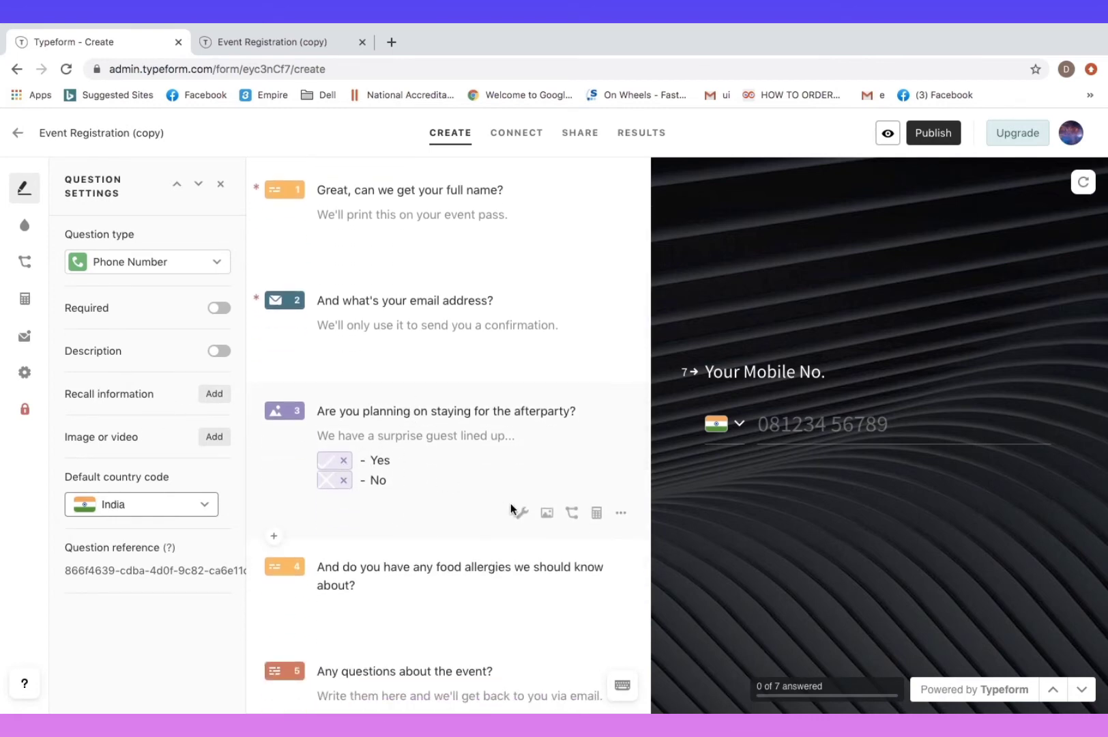
Try an always-jump from question 3 to the email question, then remove it
left_click(565, 513)
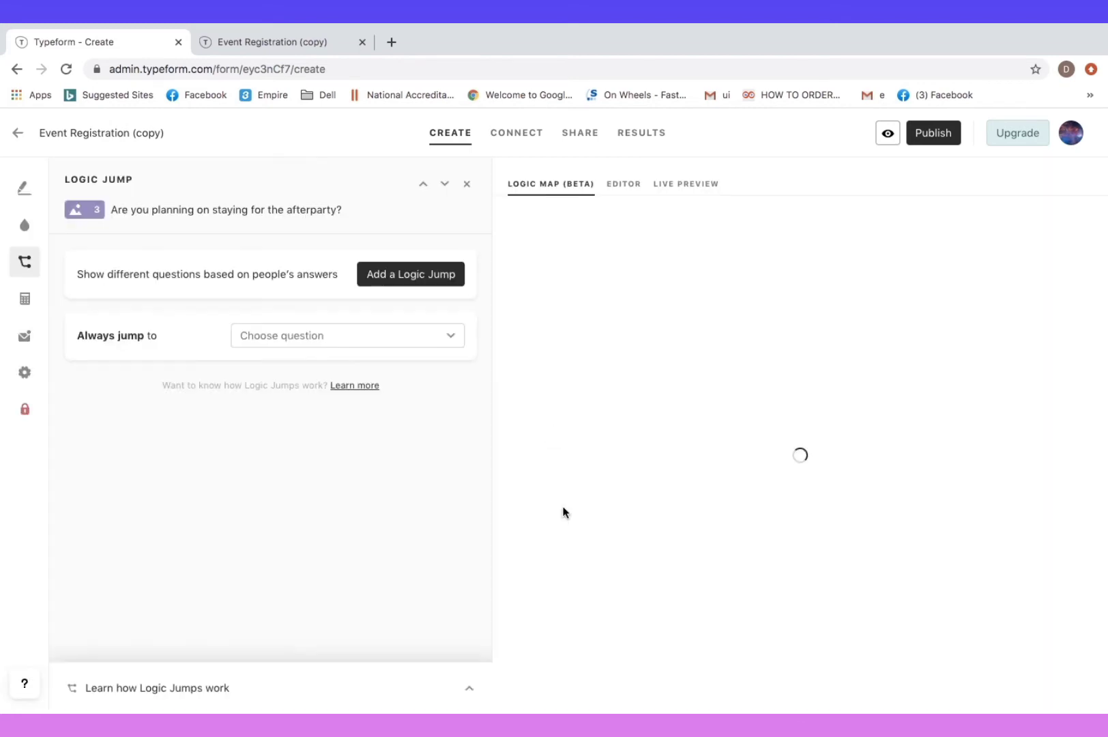
left_click(338, 337)
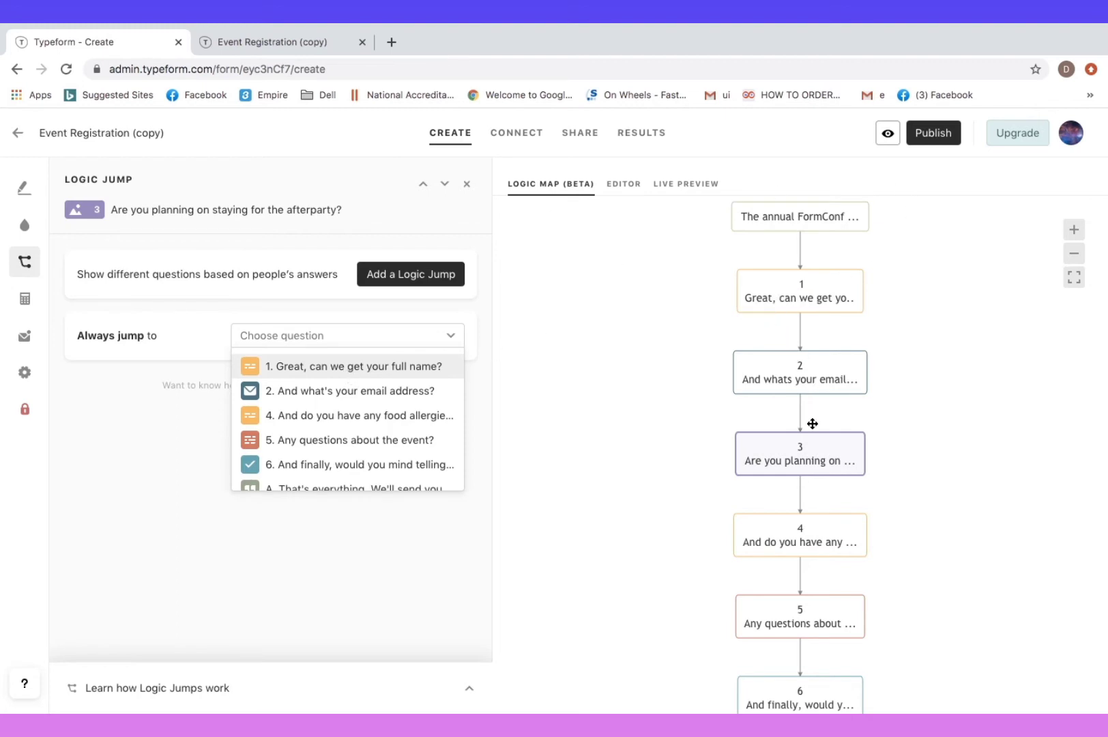
left_click_drag(807, 449, 801, 486)
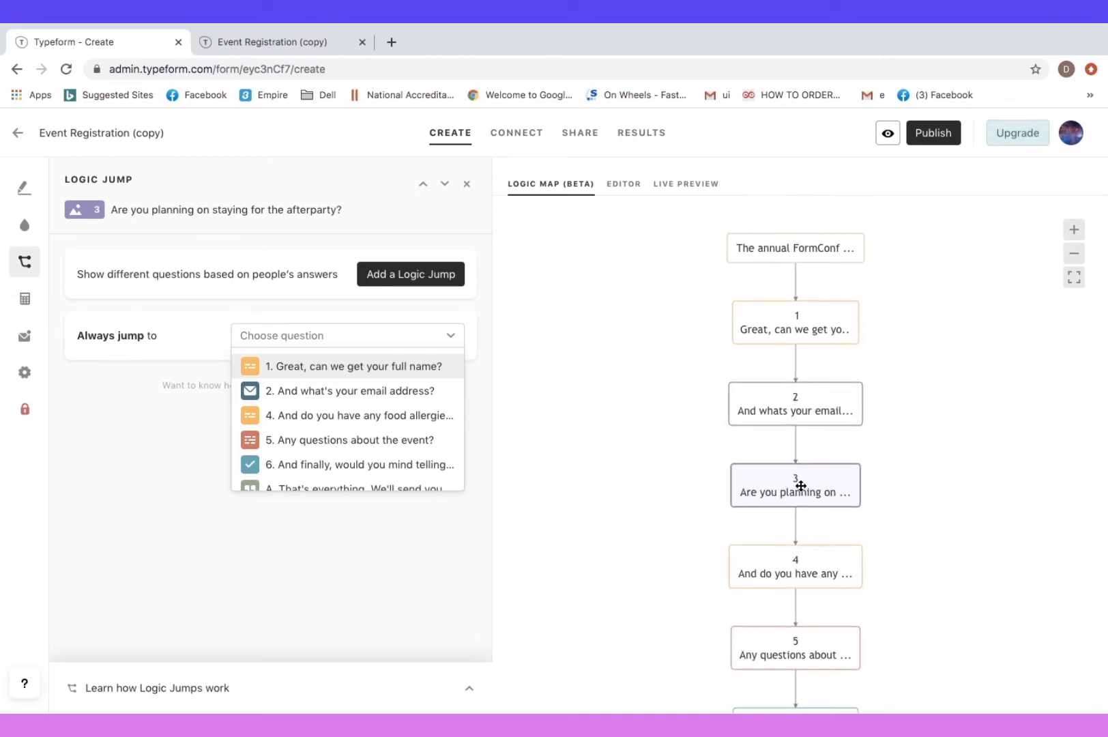
left_click(371, 392)
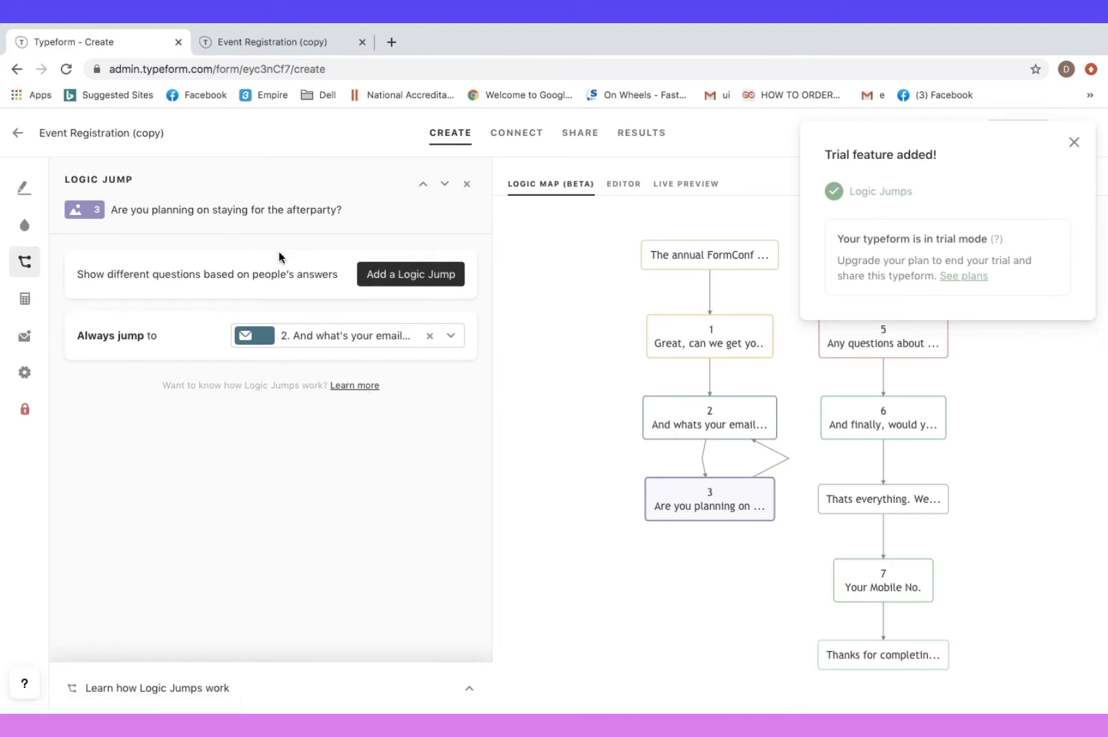
left_click(431, 340)
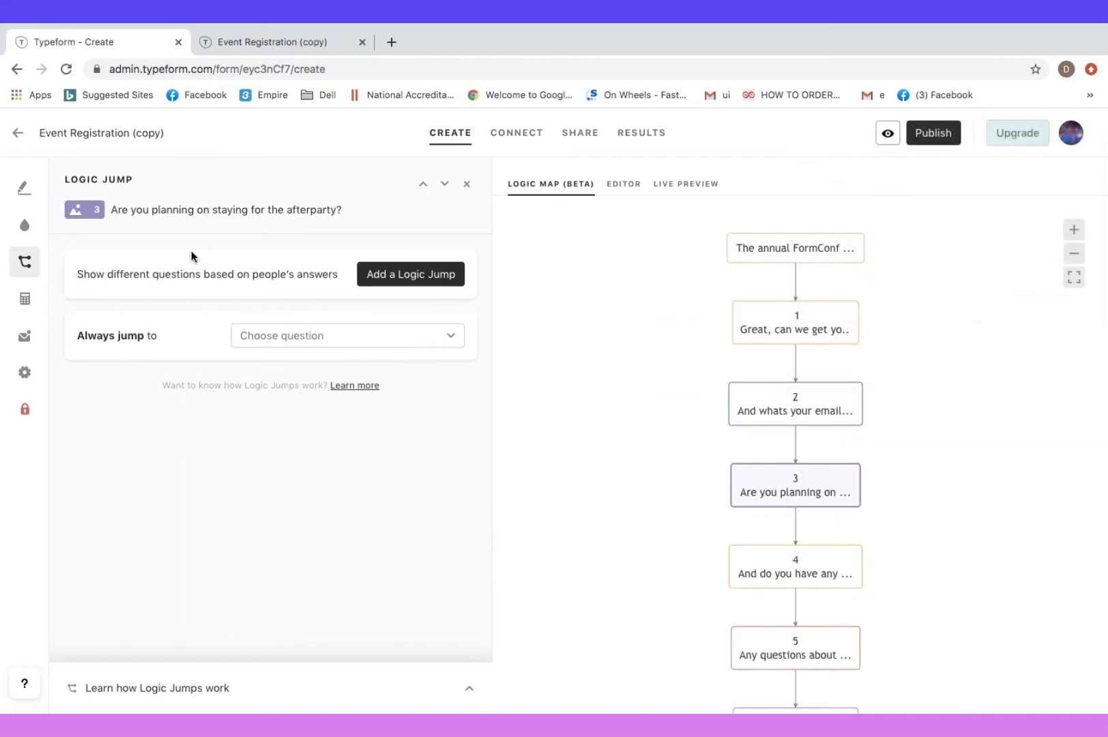
left_click(24, 189)
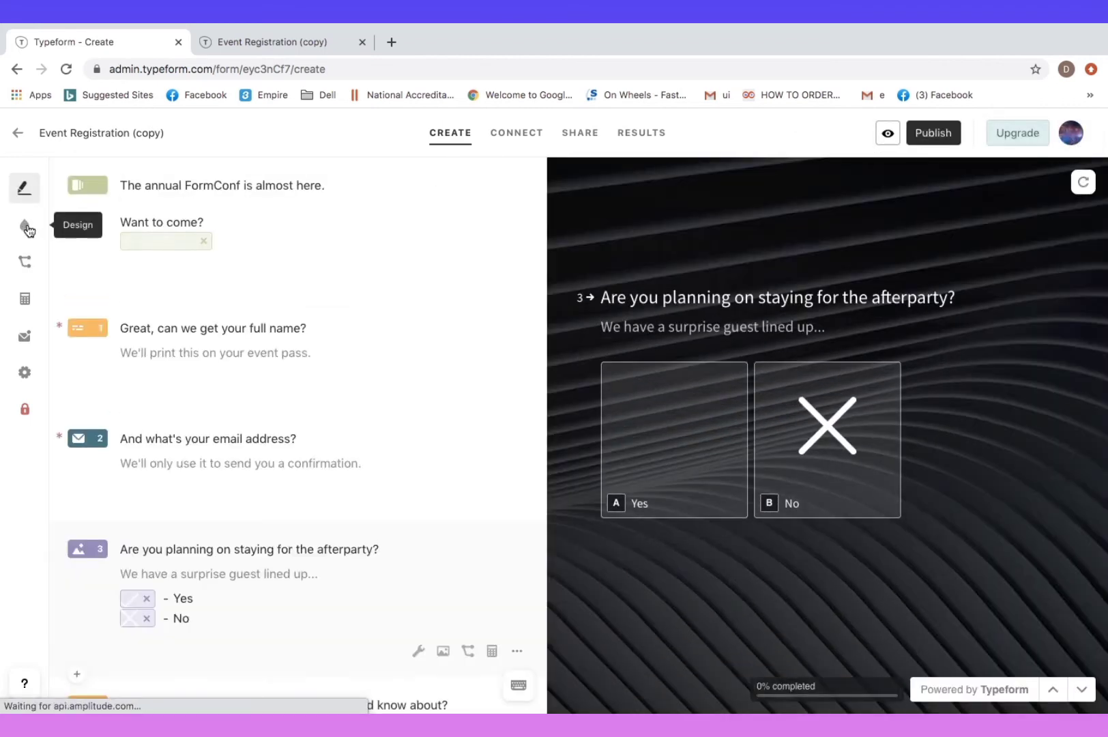
Review the design, notification, access and general settings, keeping the progress bar as Percentage
left_click(26, 228)
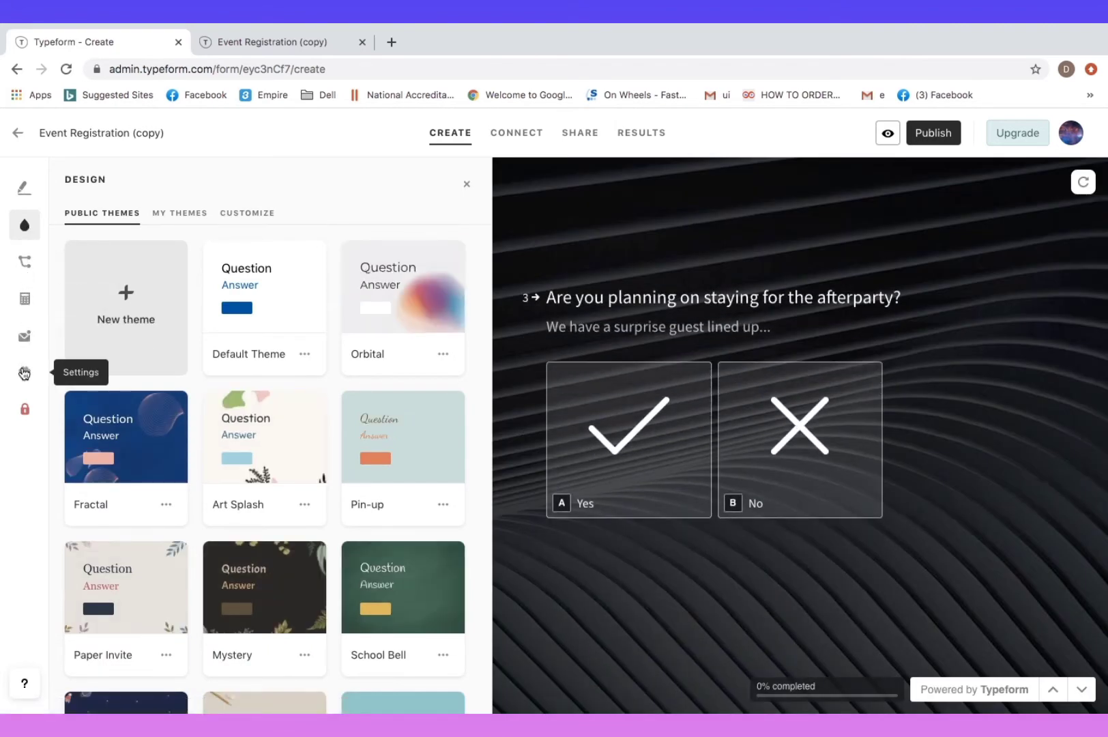
left_click(24, 335)
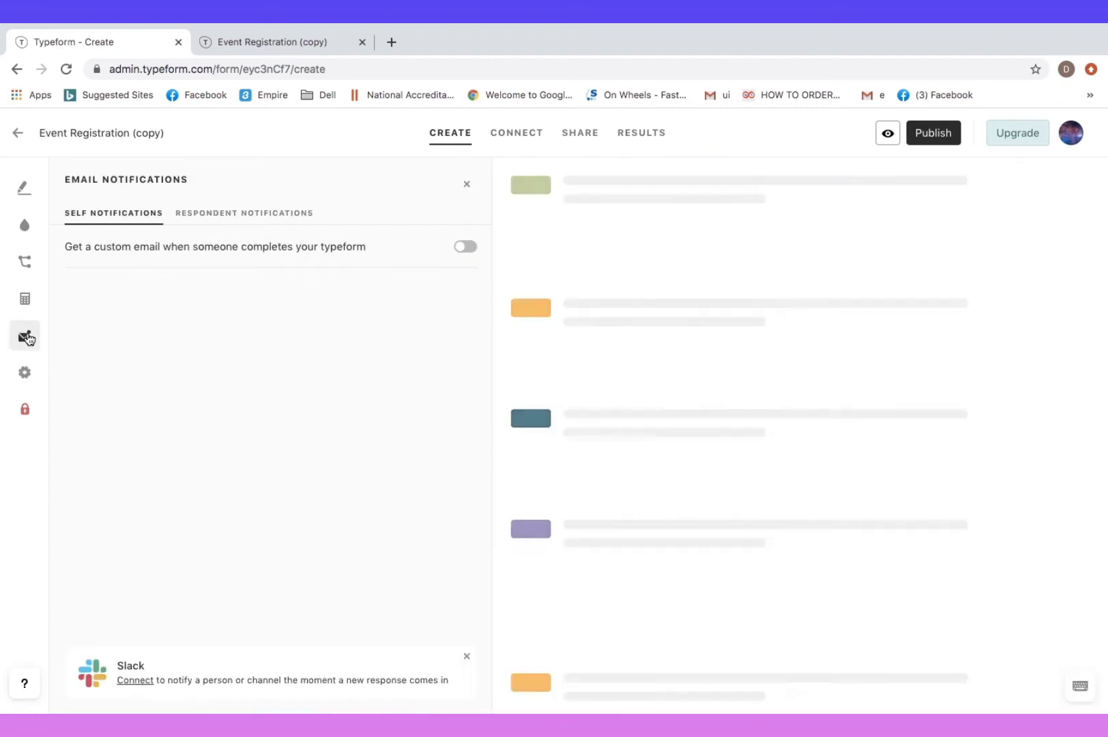
left_click(26, 410)
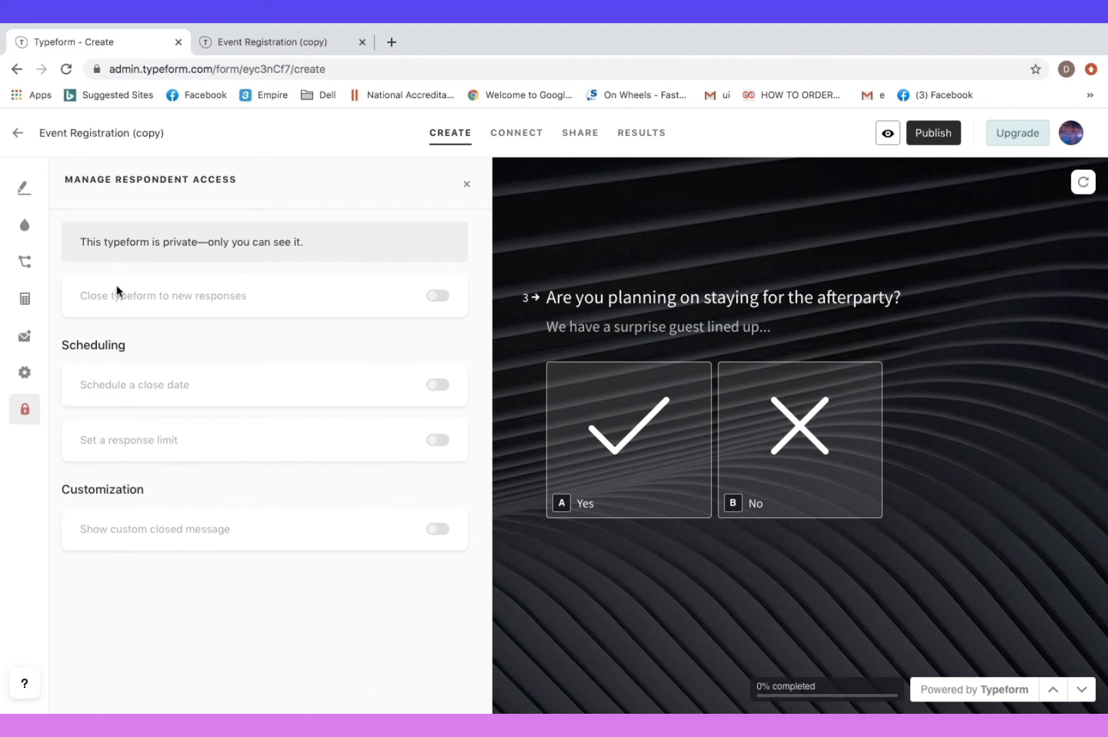
left_click(24, 372)
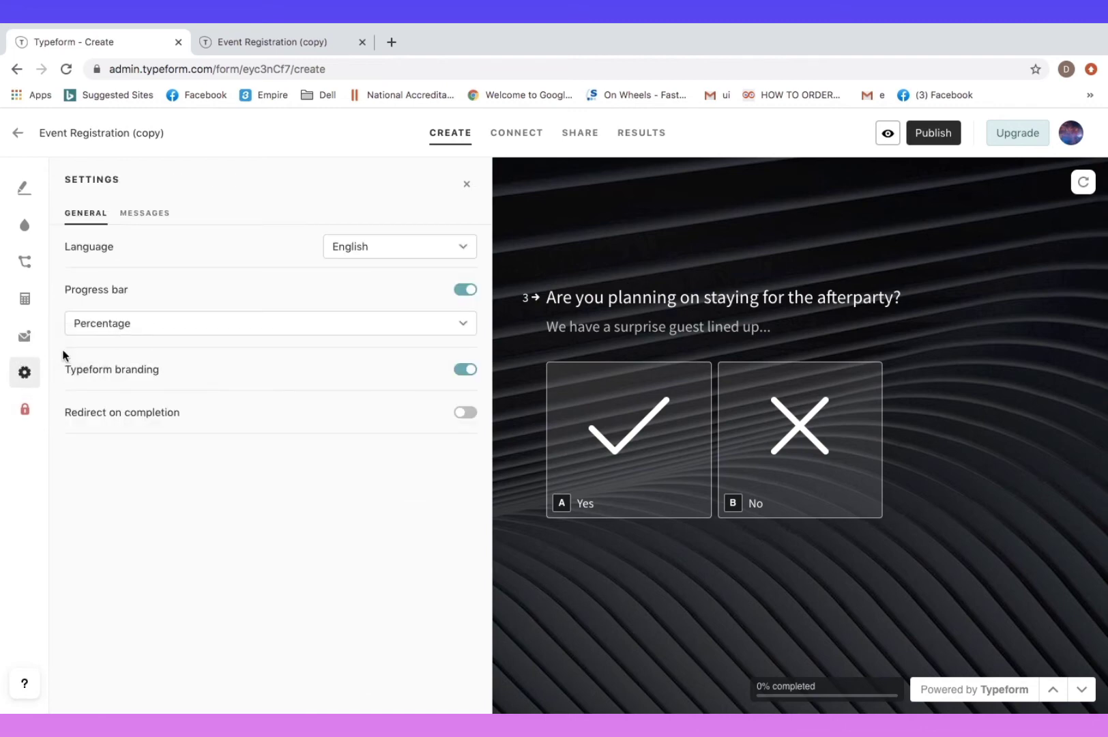
left_click(130, 330)
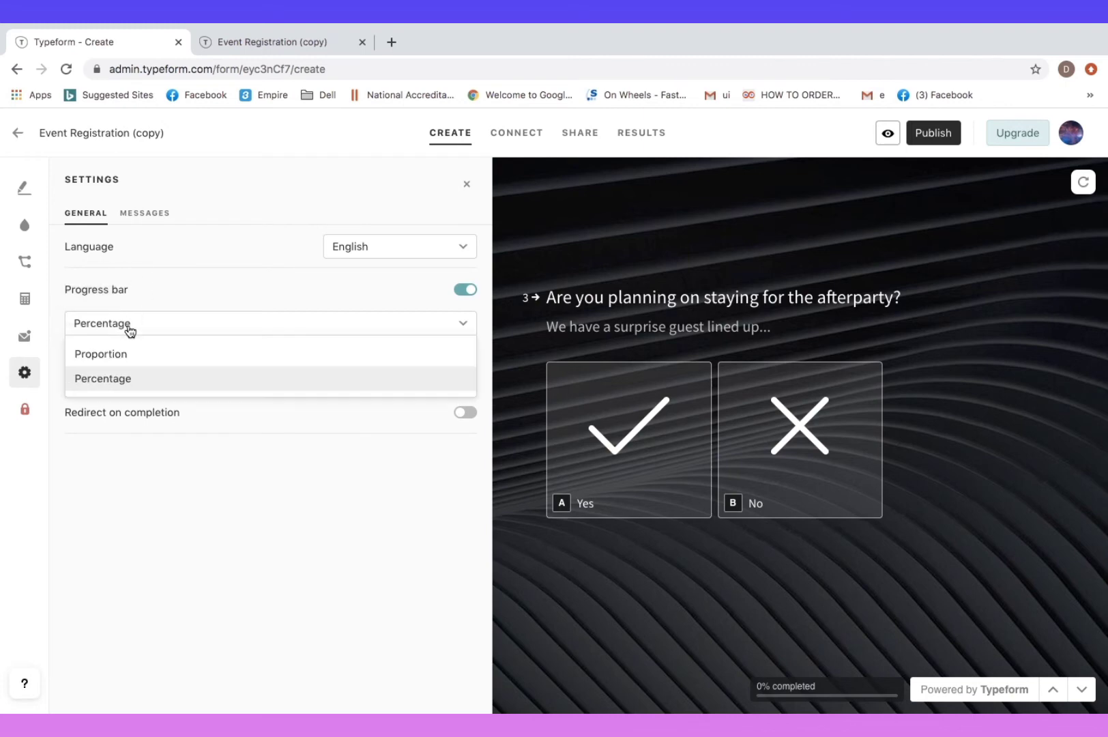
left_click(146, 328)
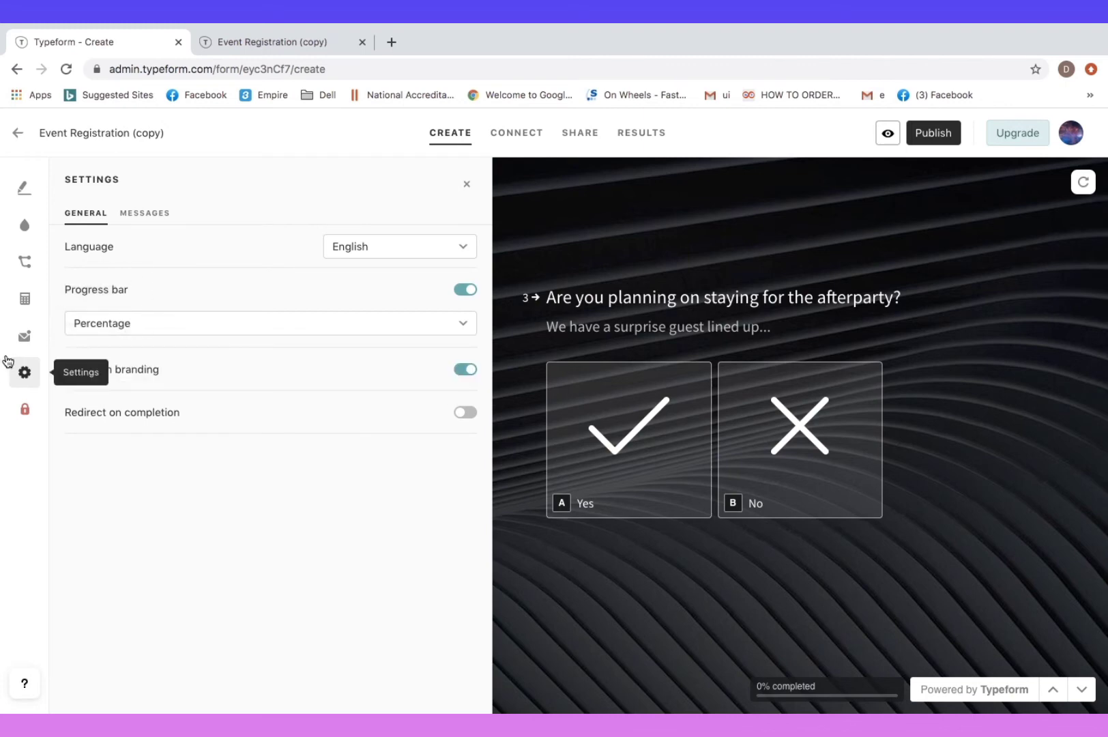
Toggle 'Send a custom email to respondents' on and back off in Respondent Notifications
left_click(24, 336)
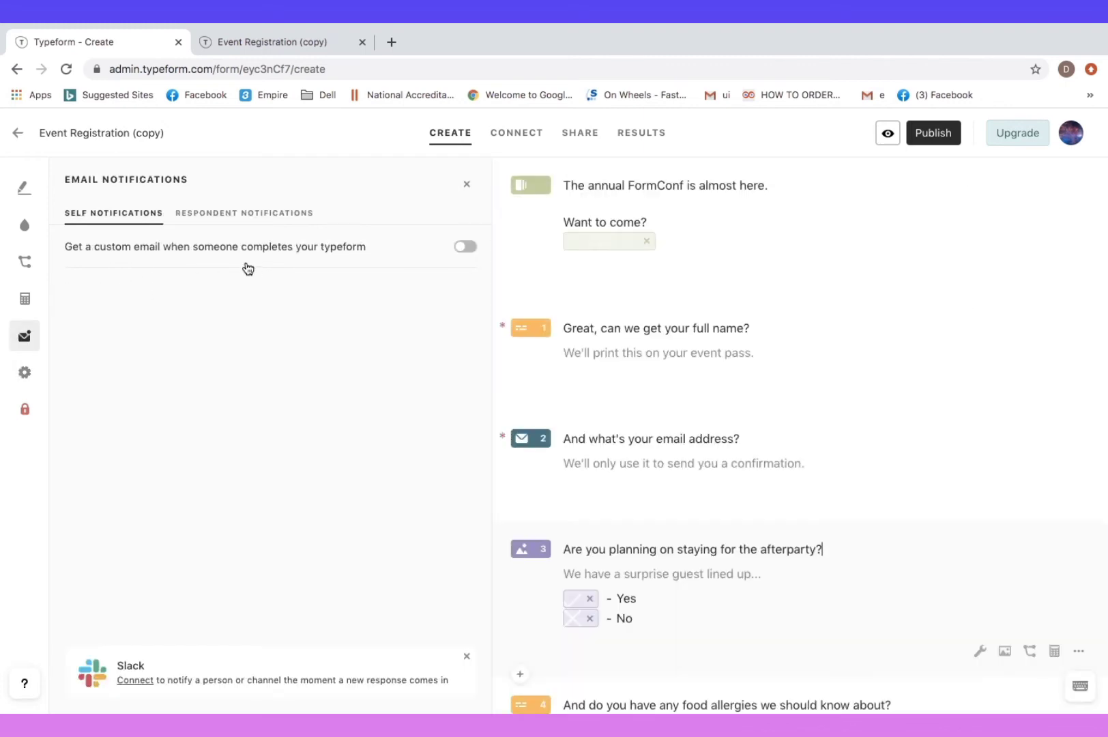
left_click(205, 214)
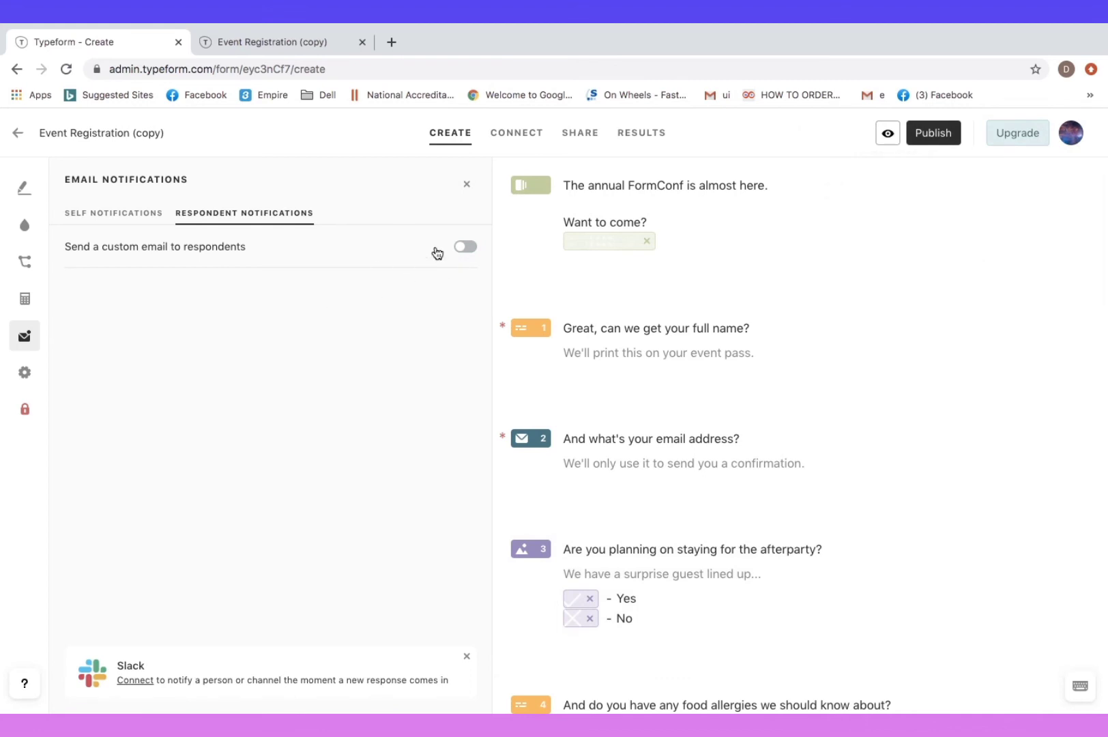
left_click(466, 248)
left_click(464, 251)
Scroll through the Connect page's list of 68 app integrations
left_click(22, 193)
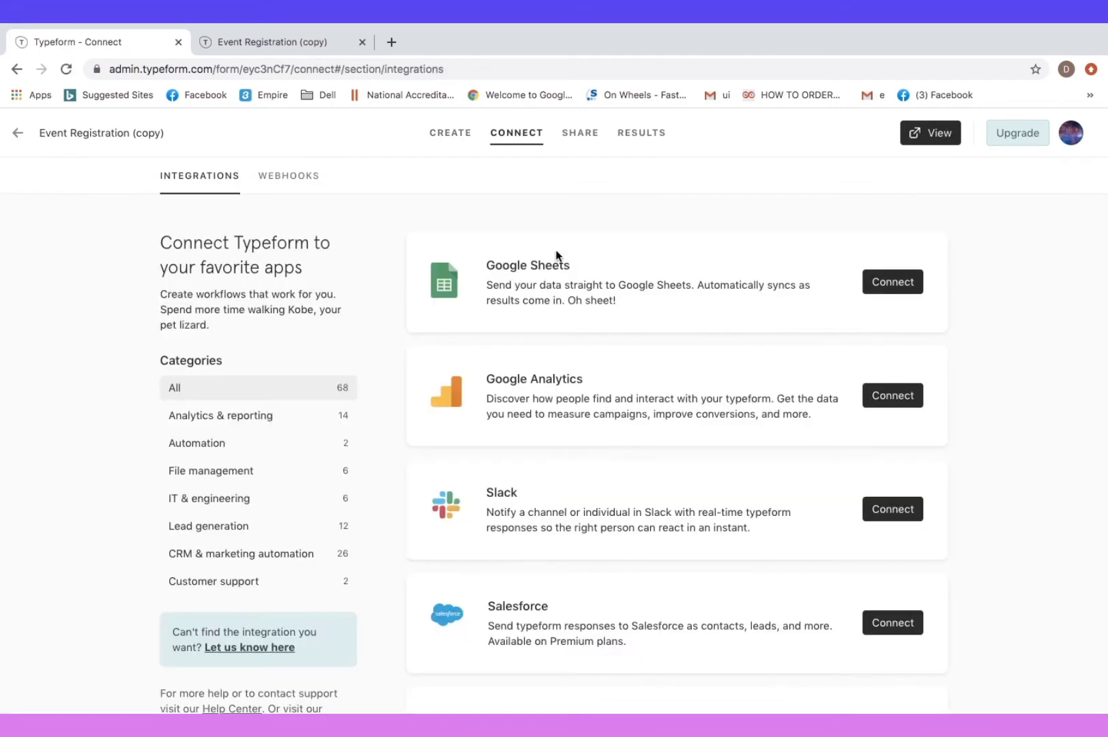
scroll(763, 282, "down", 12)
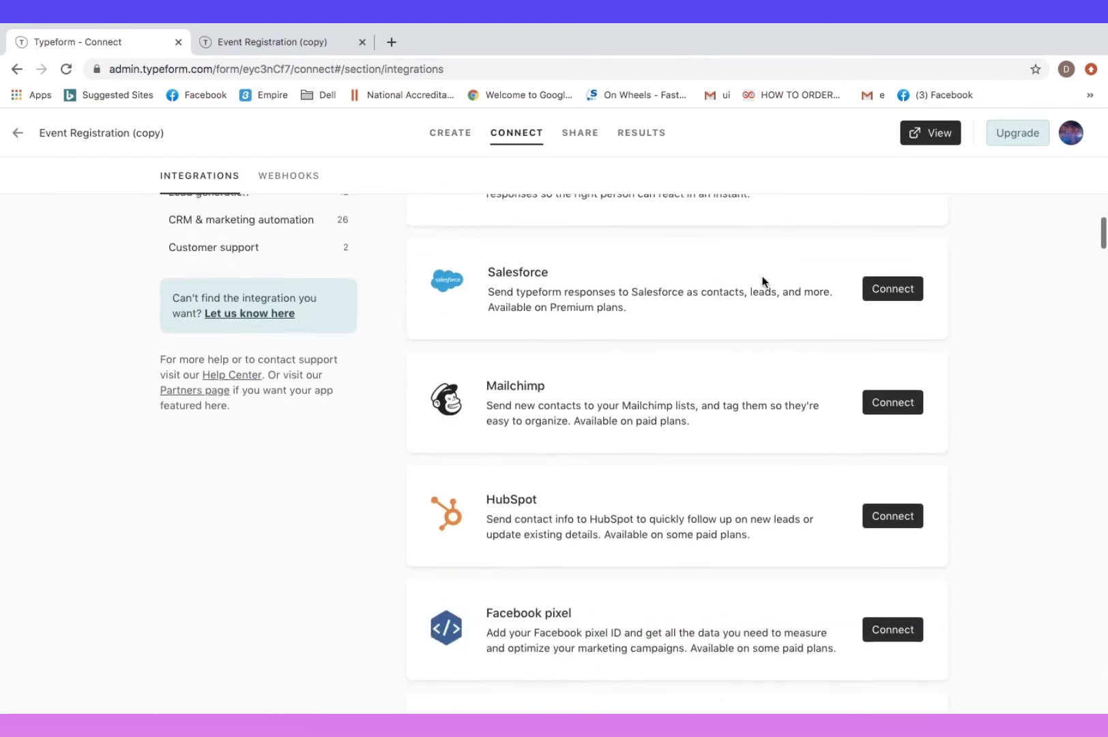
scroll(763, 282, "down", 7)
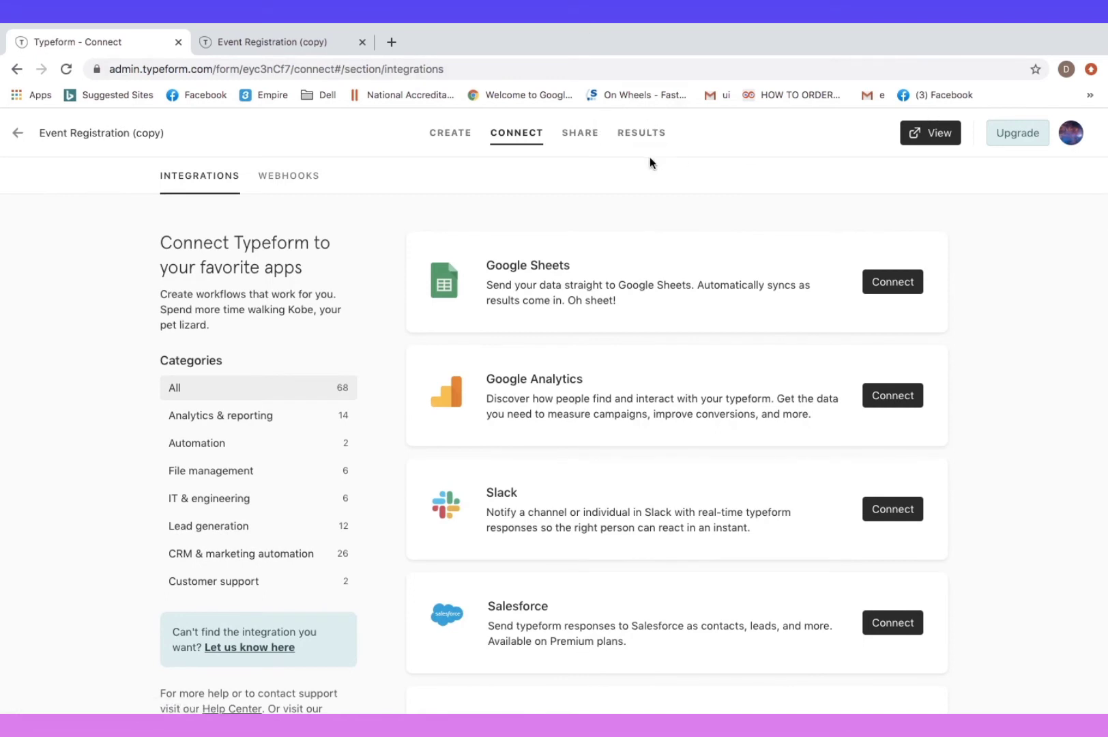
left_click(584, 135)
Copy the form's public link, publish the Event Registration form's changes, and return to Share
left_click(504, 321)
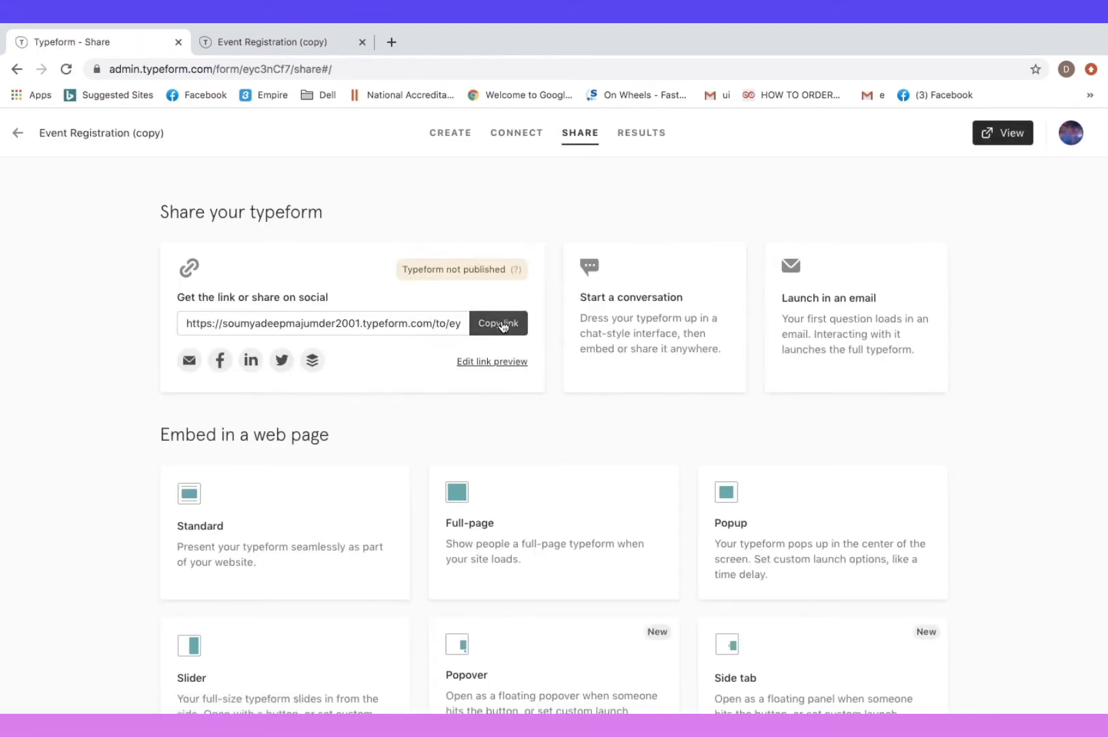
left_click(448, 139)
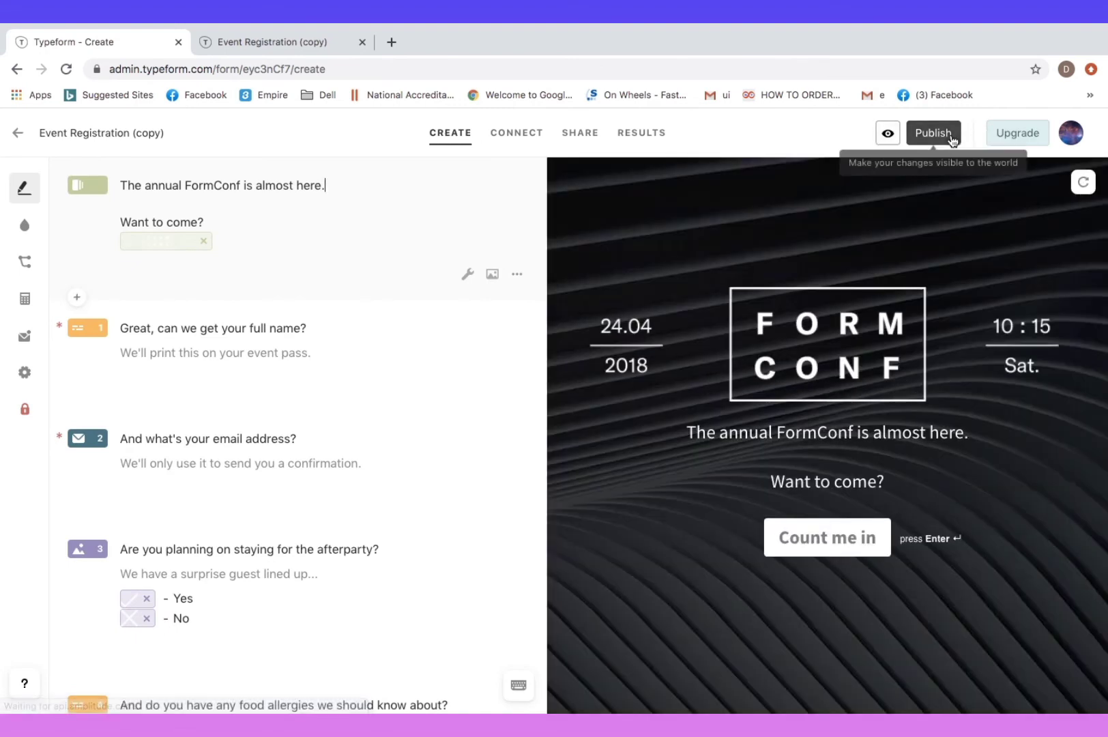
left_click(941, 134)
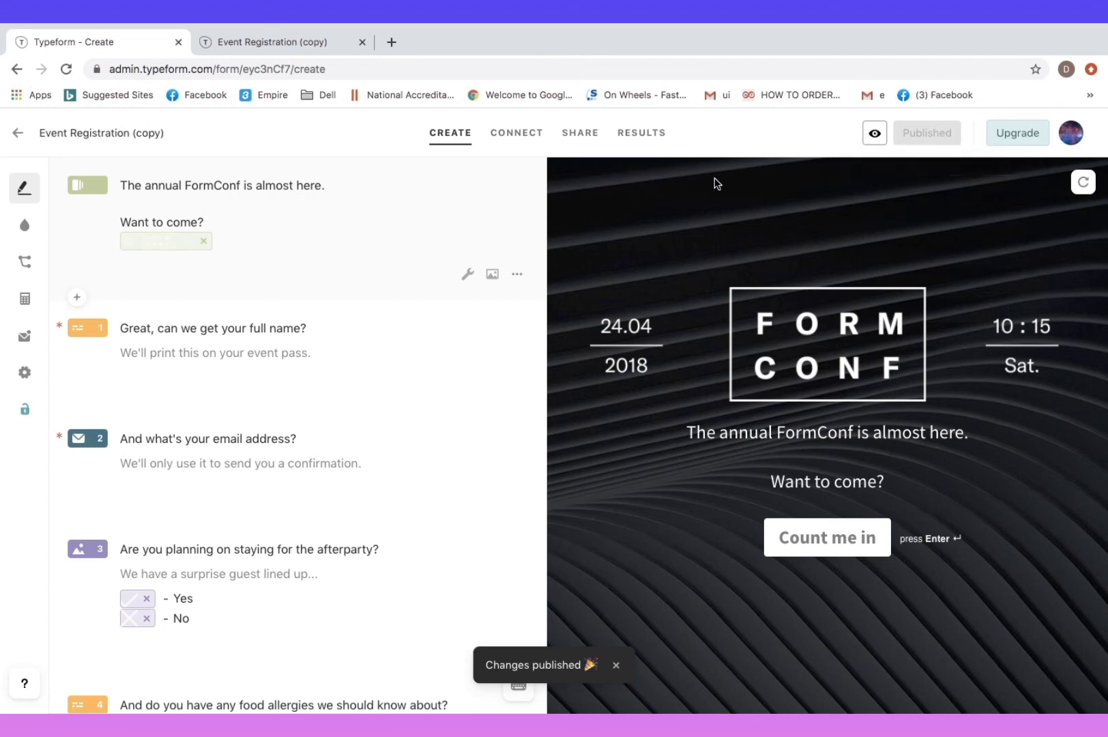
left_click(589, 135)
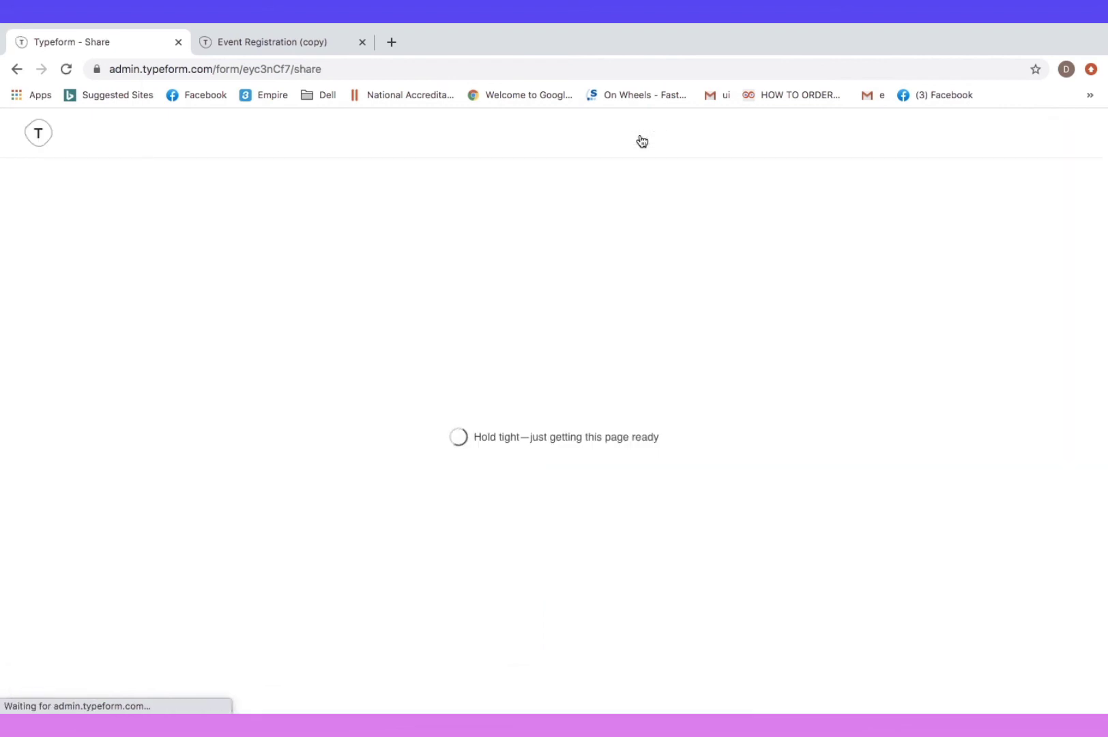
Load the copied FormConf public link in a new Chrome tab
left_click(391, 42)
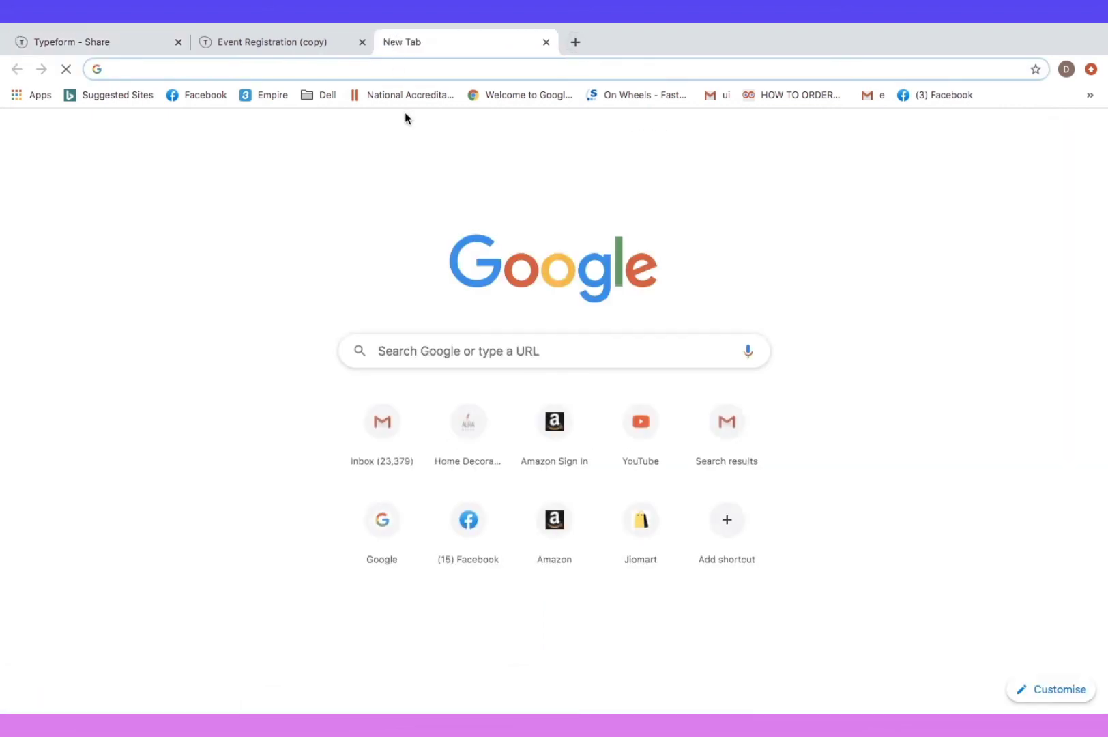
key("ctrl+v")
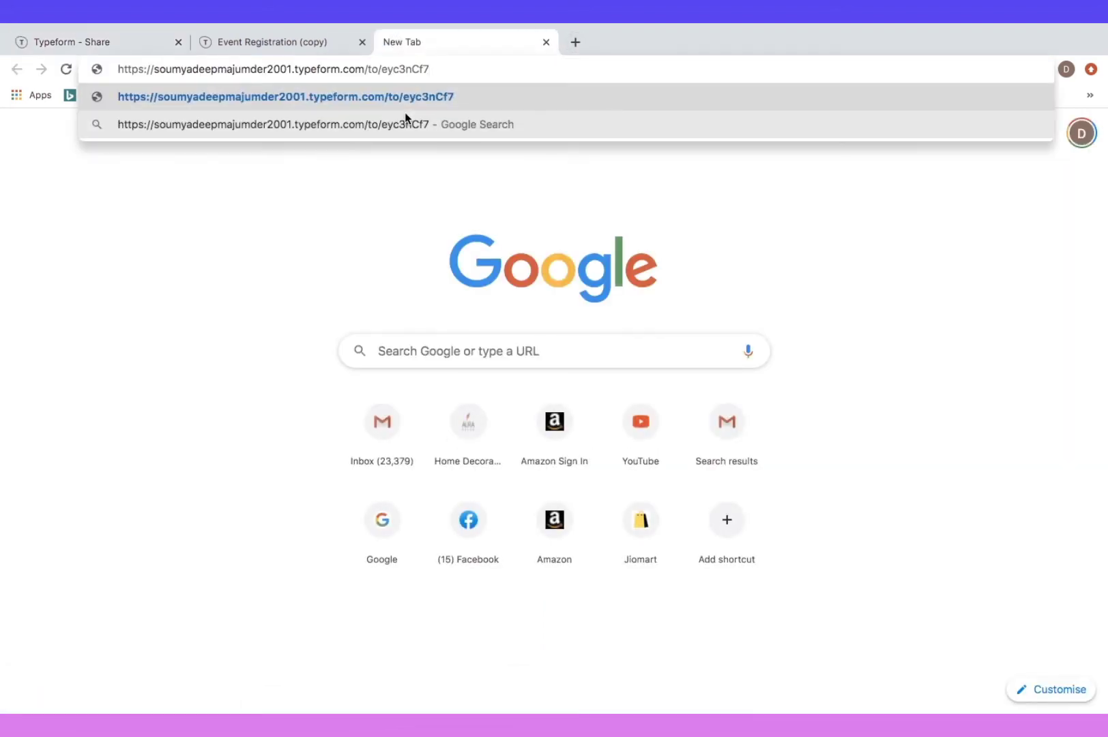
key("Return")
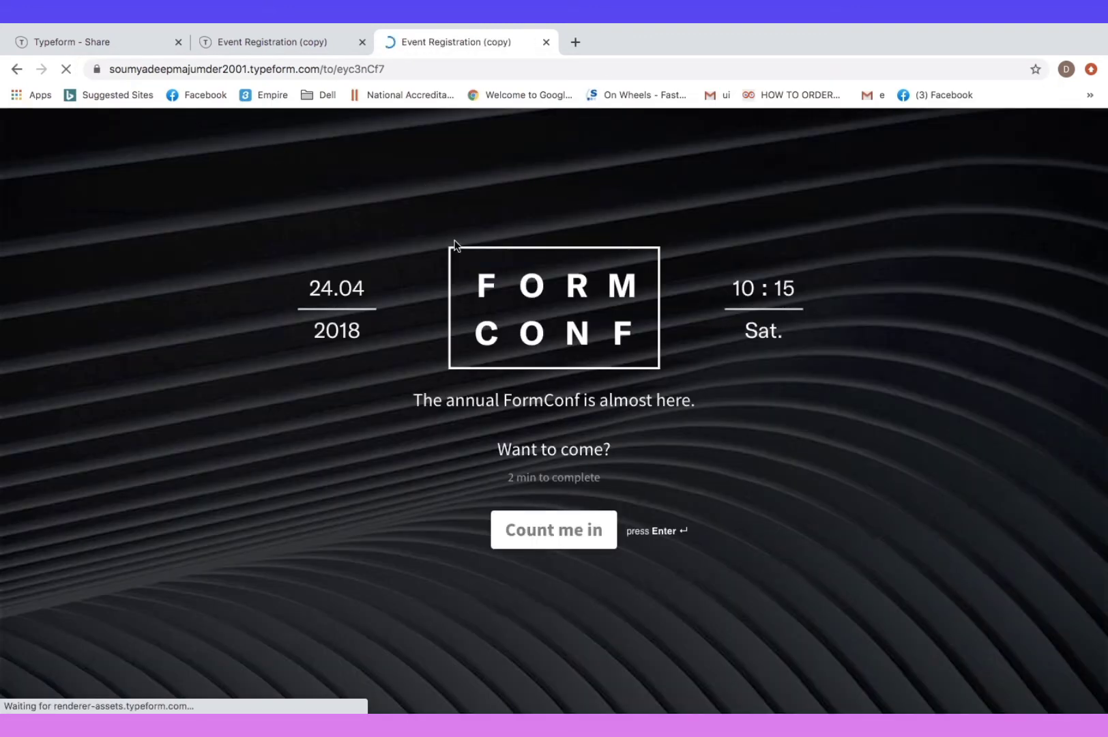
Start the live form and answer full name, email, Yes to afterparty, 'N' for allergies, and question 5
key("Return")
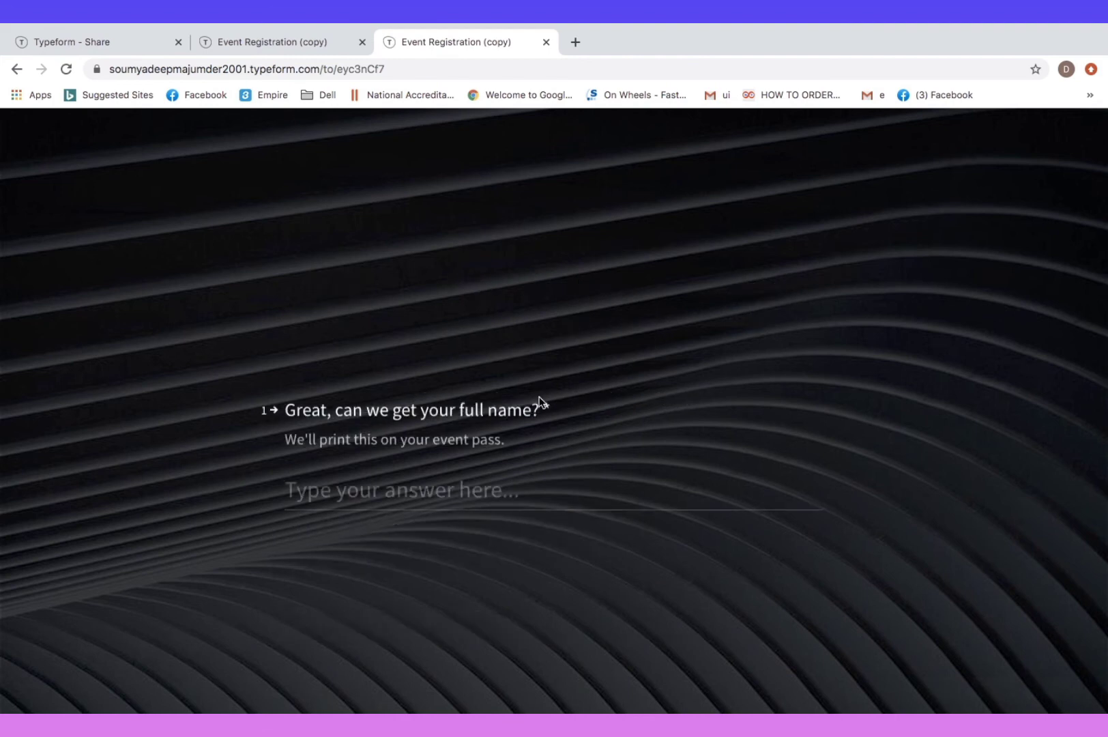
type("Bit")
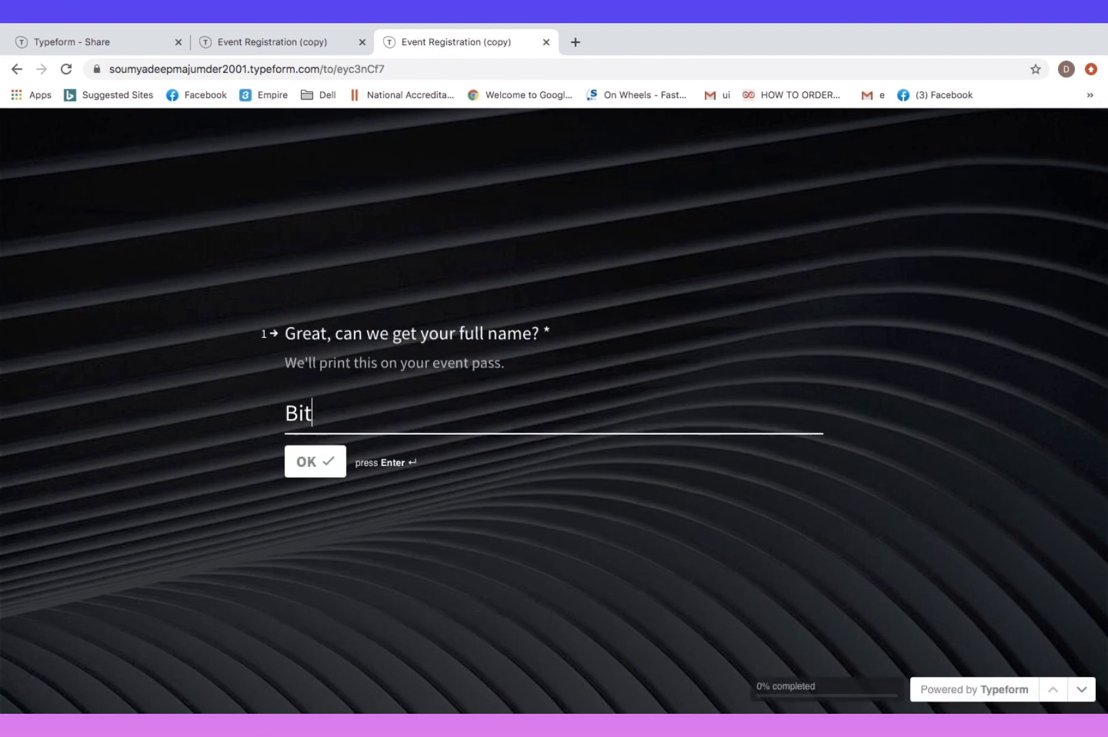
key("Return")
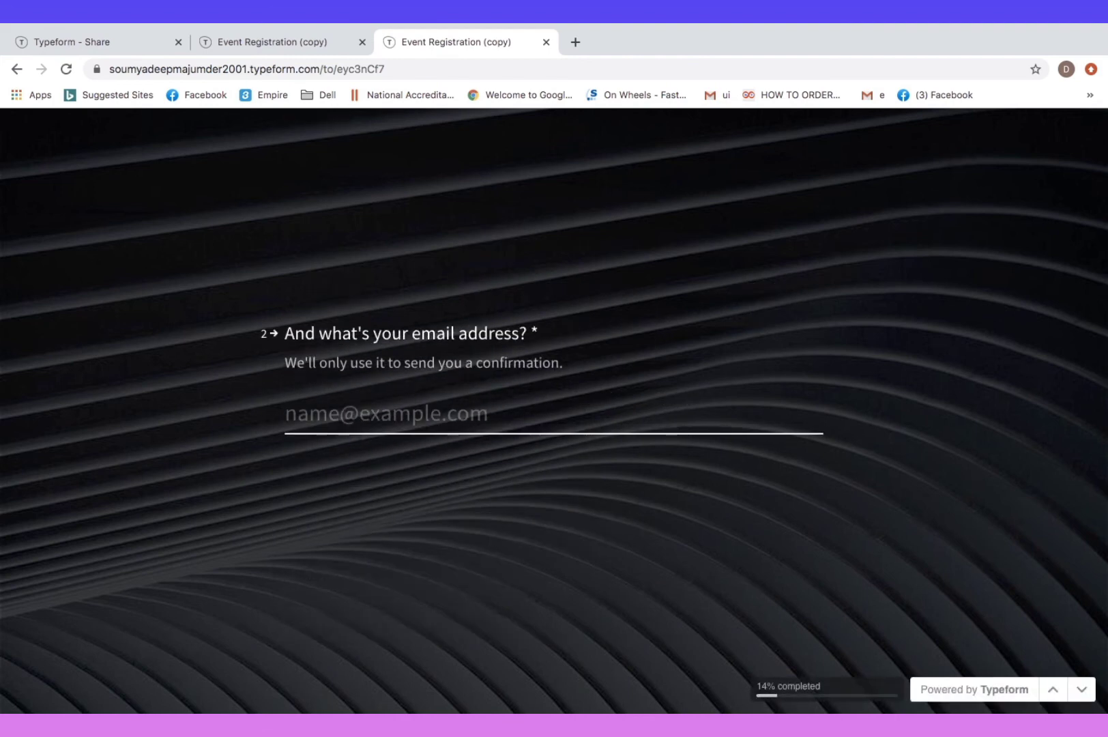
type("jbsjbkk@jgj,")
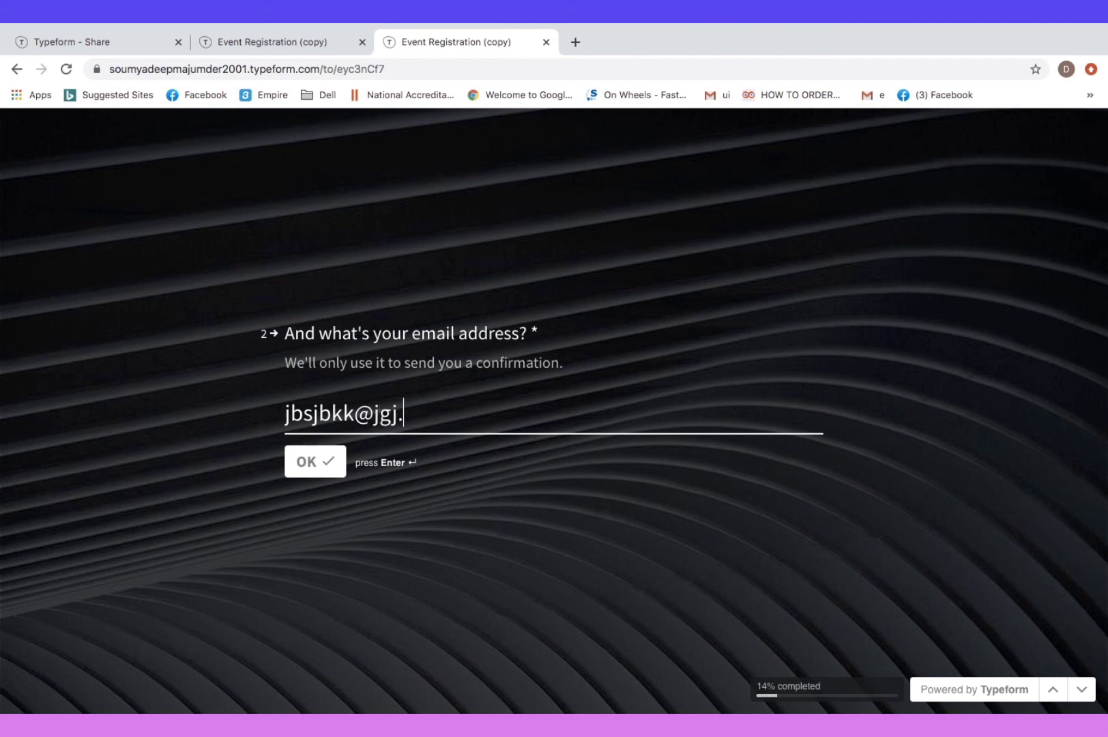
type("co")
key("Return")
left_click(386, 437)
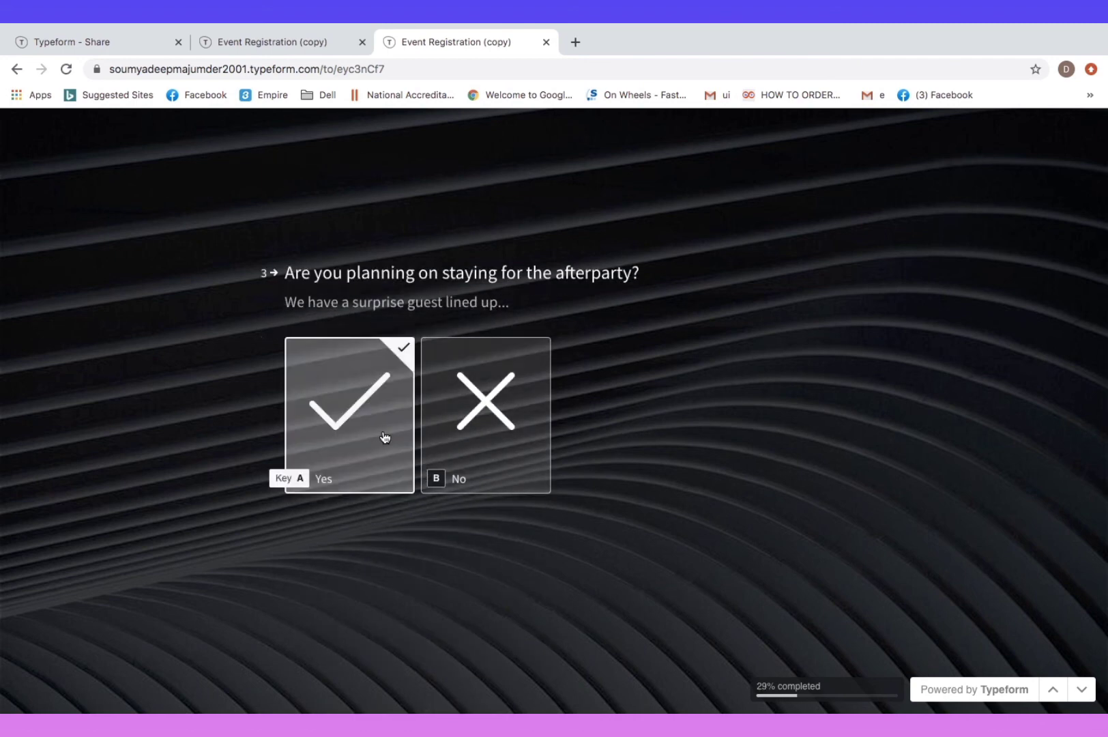
type("N")
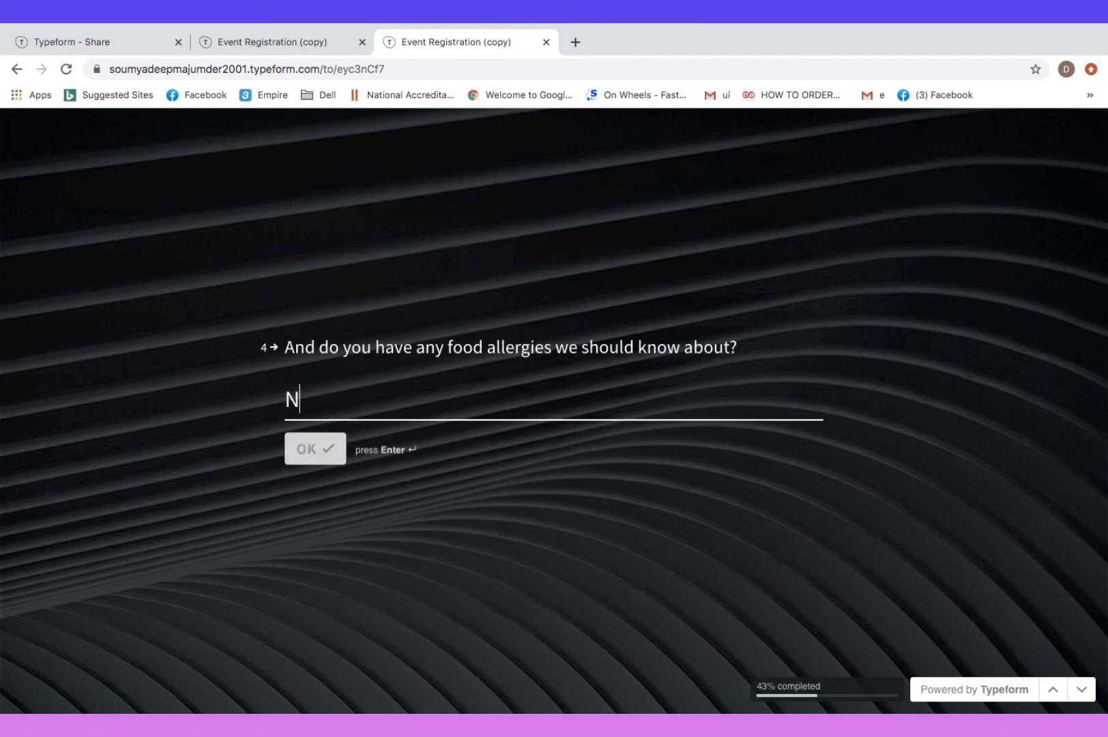
key("Return")
type("hcbm")
key("Return")
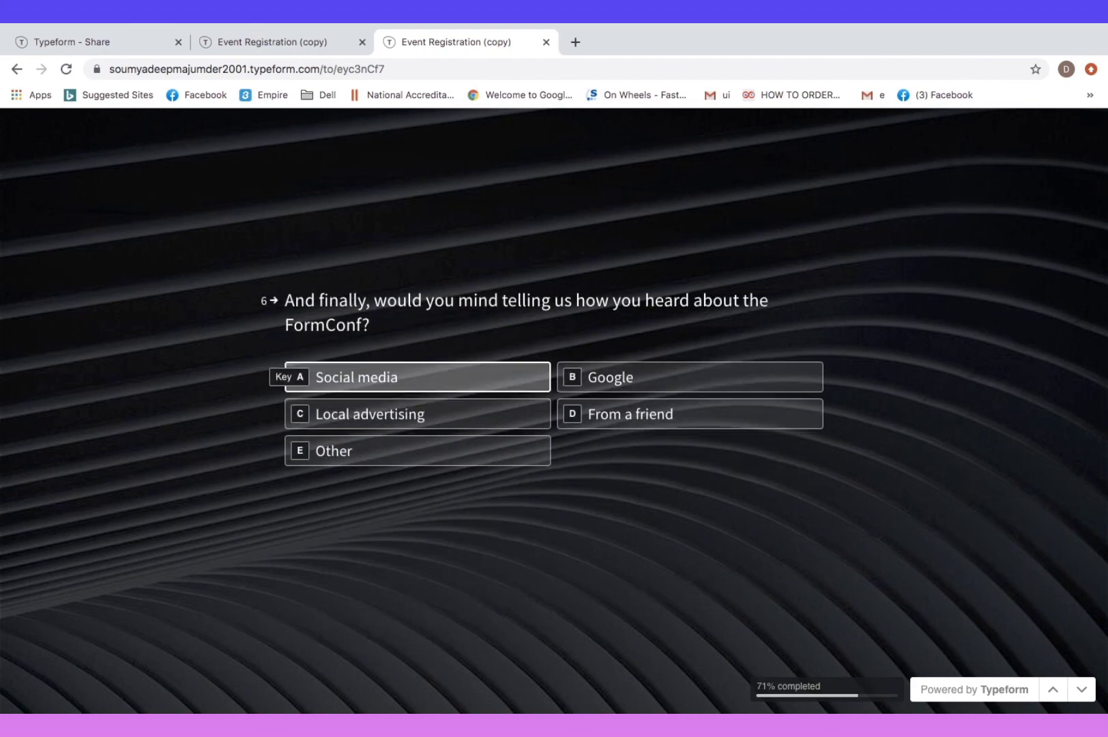
Pick Social media, enter a mobile number, submit the response, and close the form tab
left_click(429, 381)
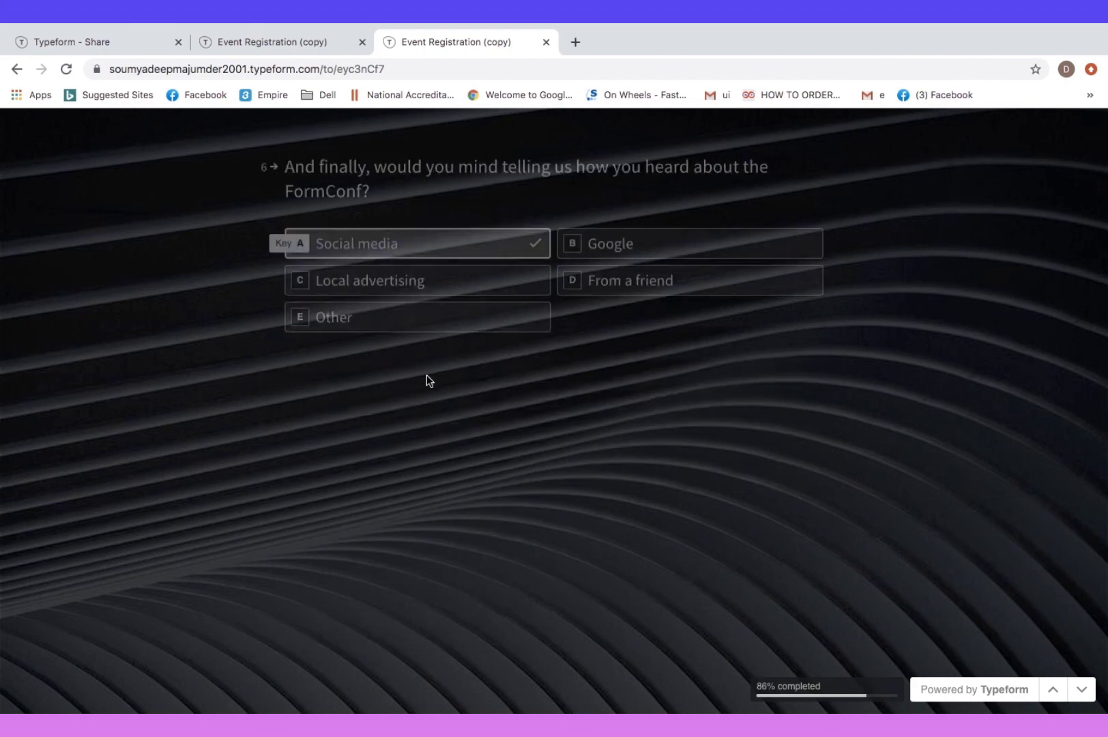
left_click(361, 466)
type("h9")
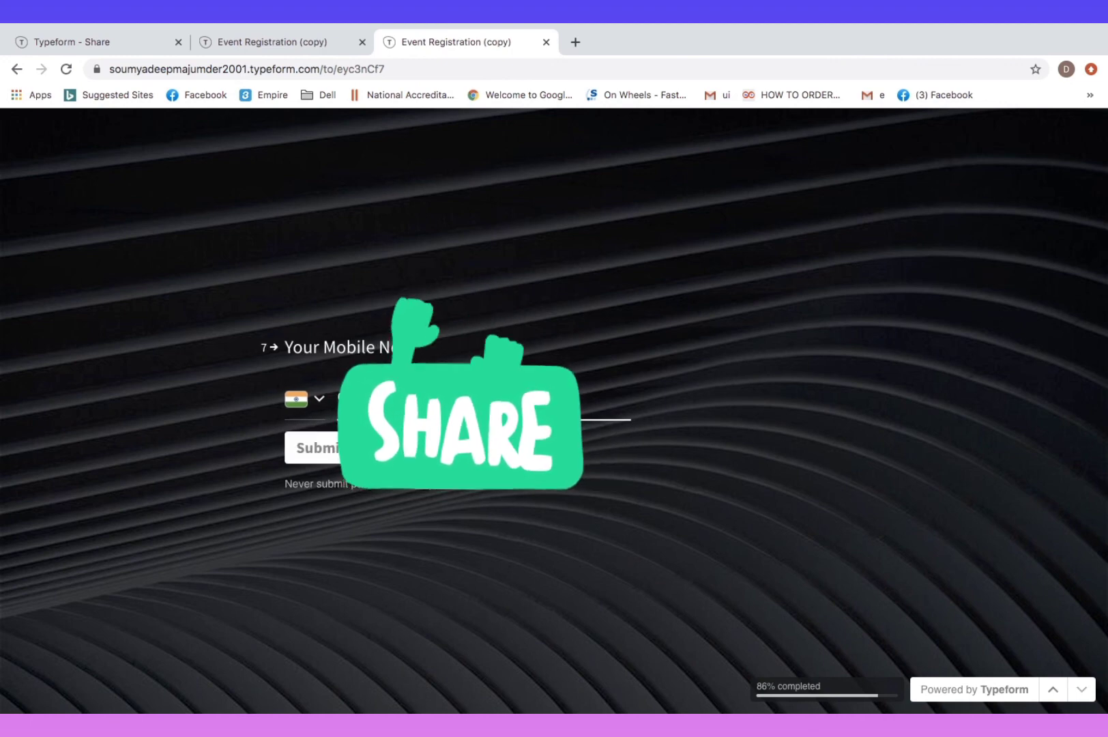
key("Return")
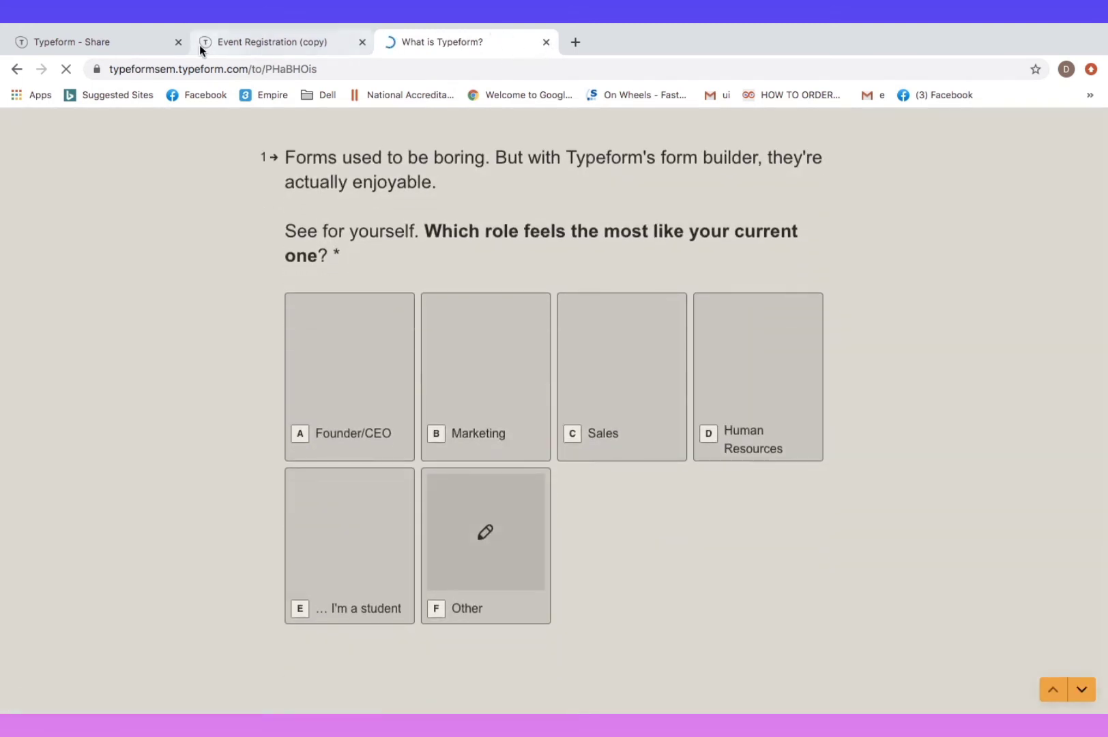
left_click(547, 41)
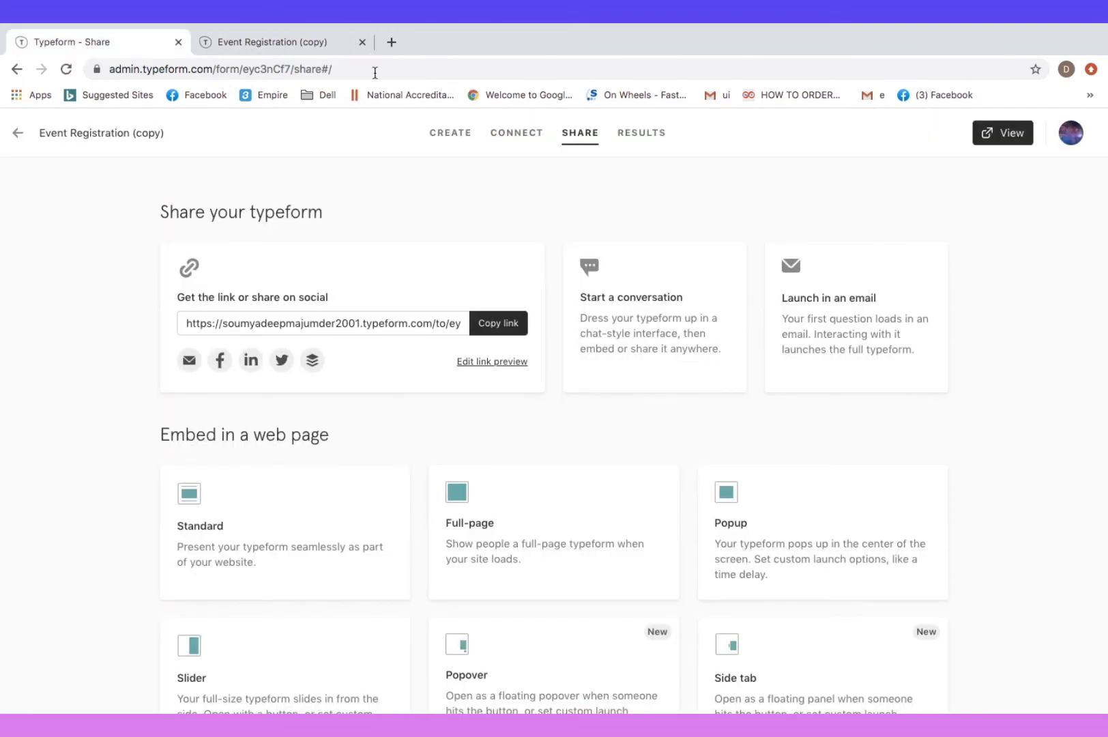
Open Results, view the Summary, then the single test response under Responses [1]
left_click(628, 136)
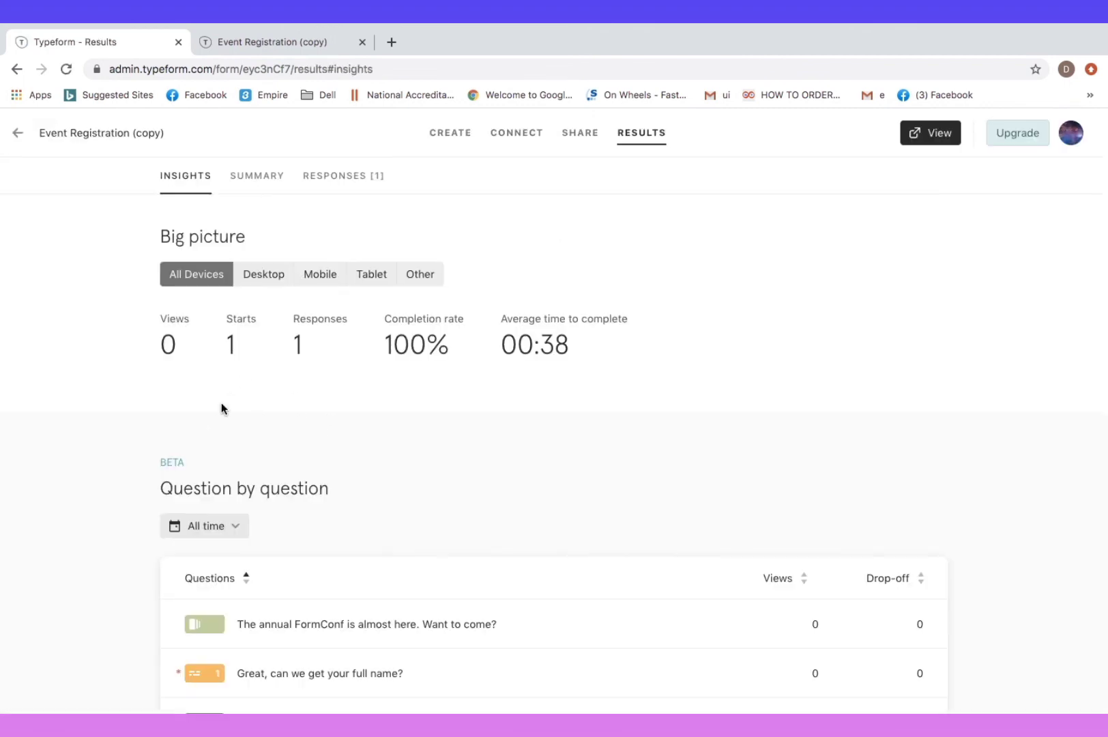
scroll(538, 407, "down", 6)
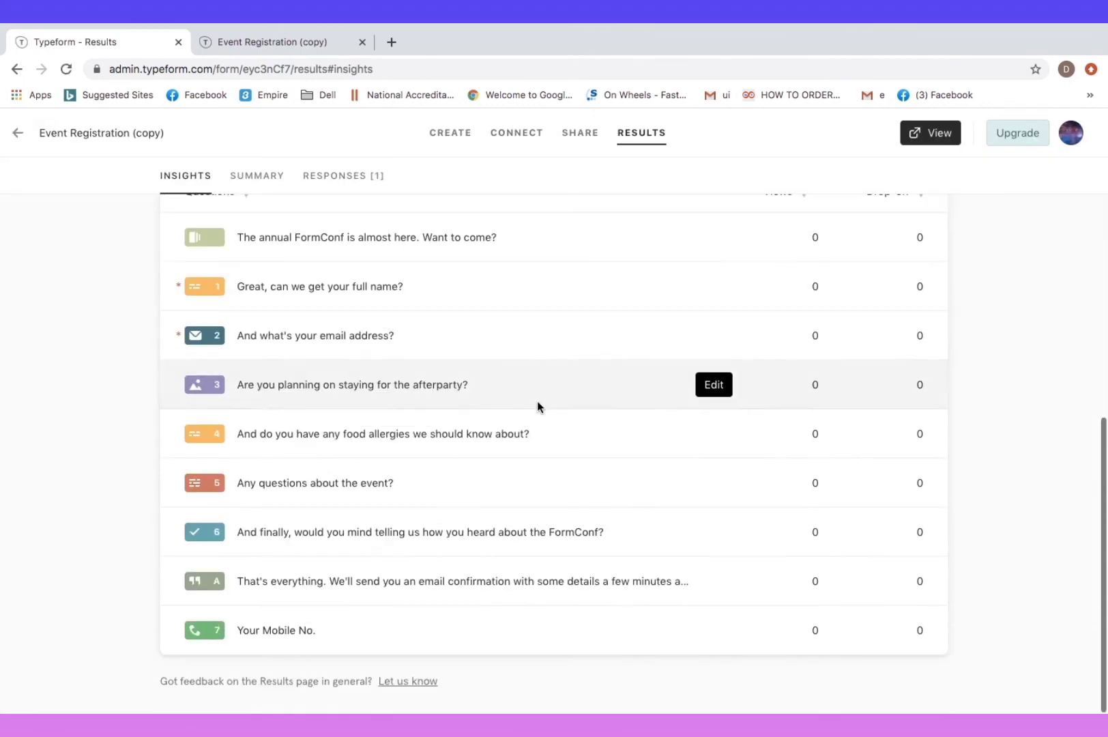
scroll(537, 402, "up", 6)
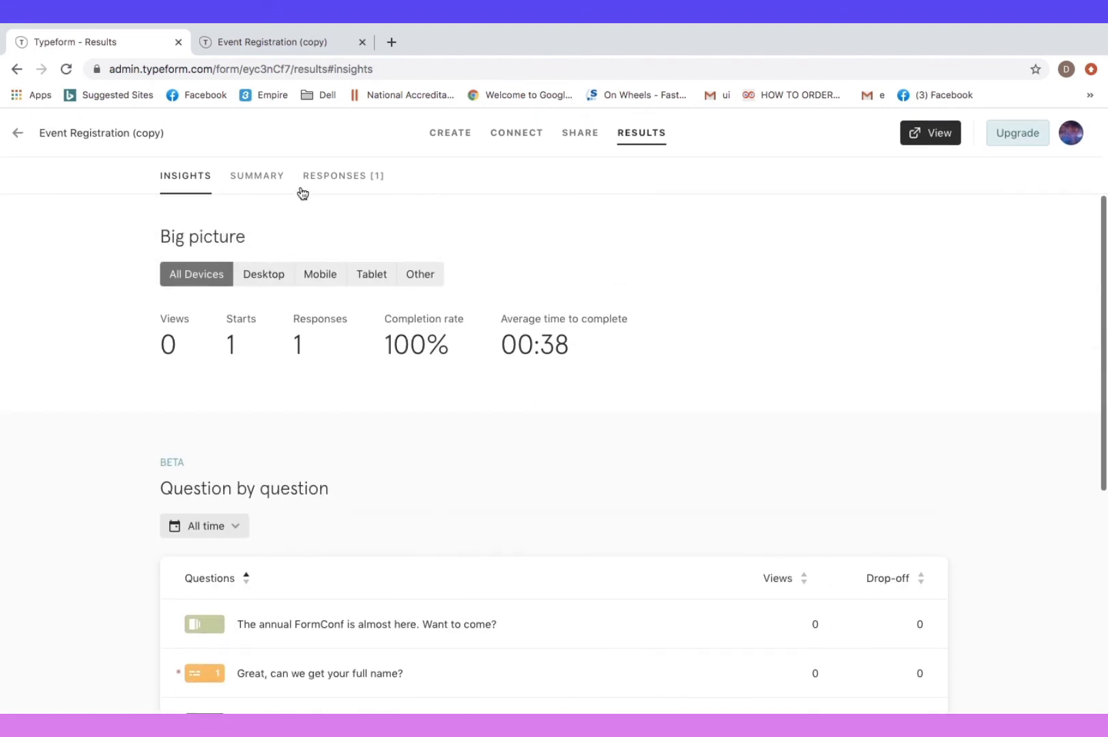
left_click(266, 176)
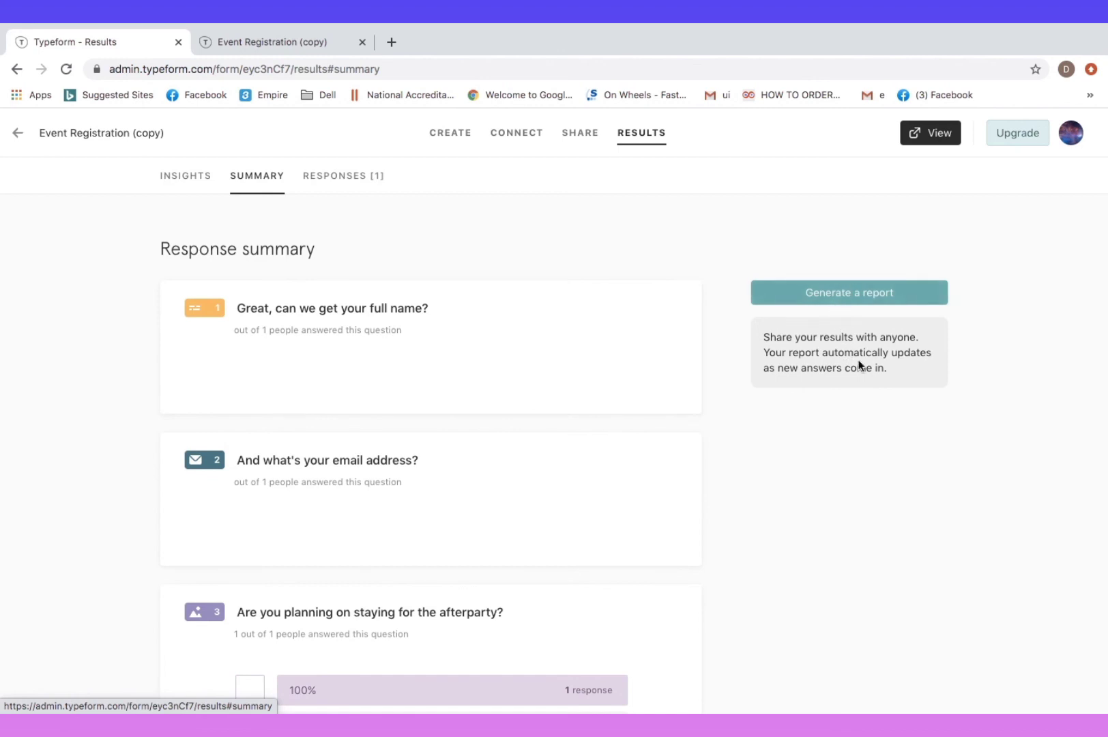
left_click(365, 178)
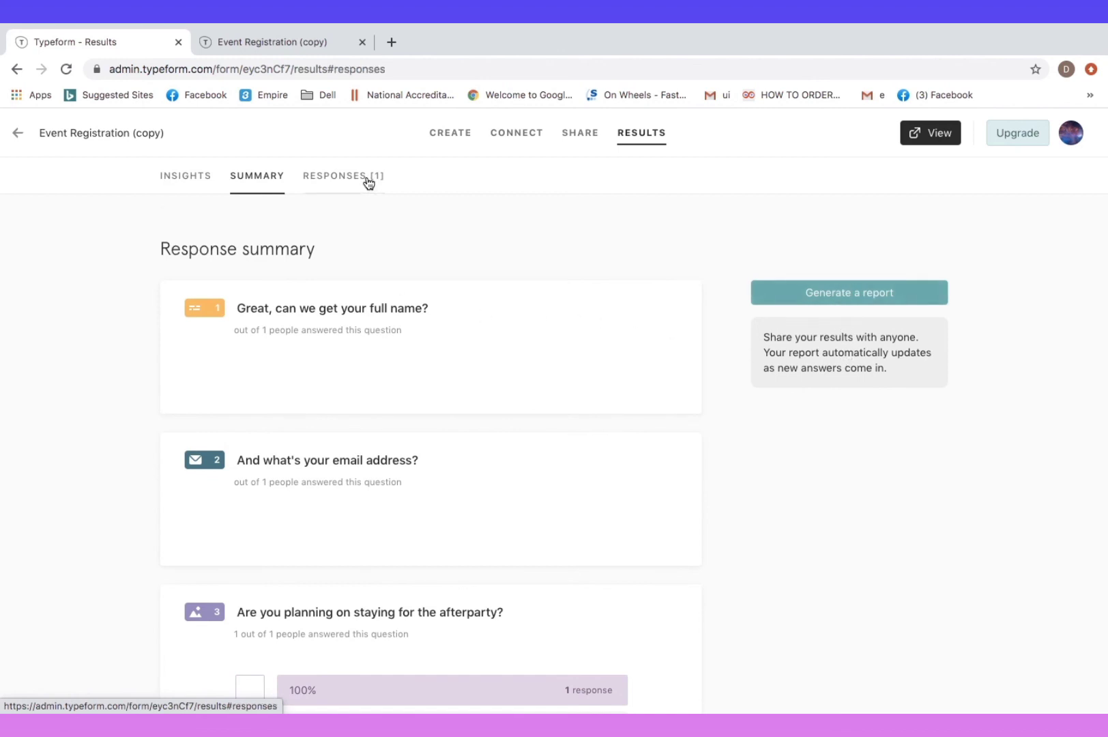